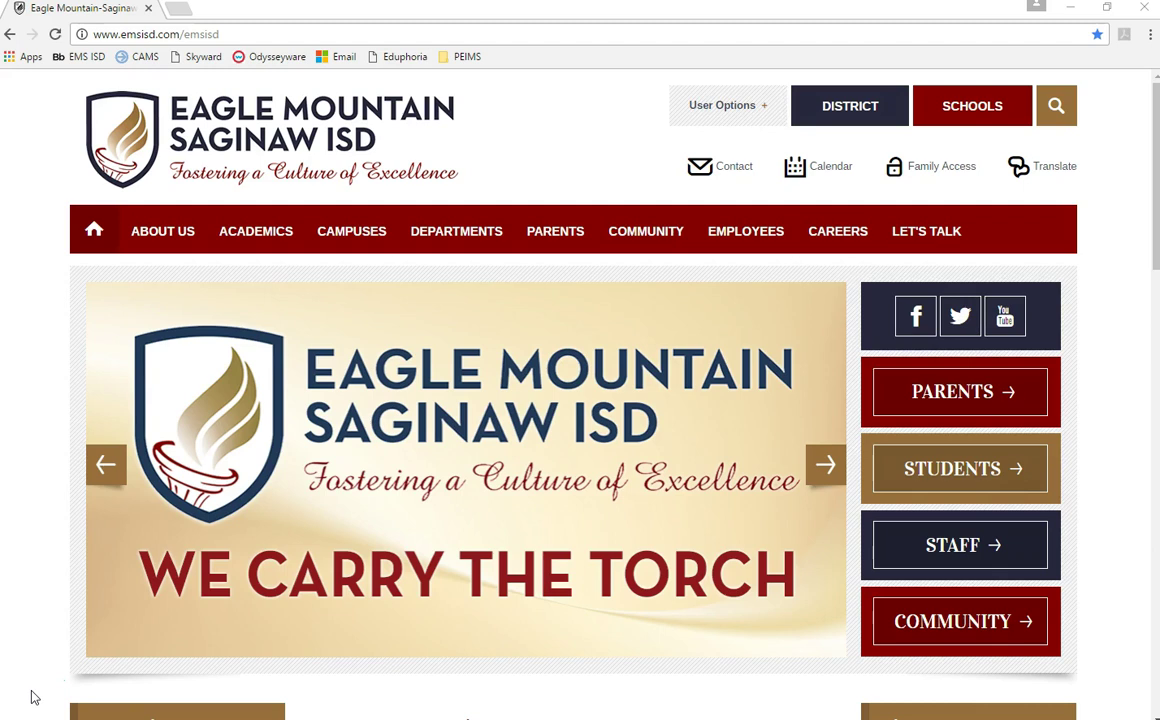
- Sign in through Family & Student Access with the student's Login ID and password
left_click(41, 536)
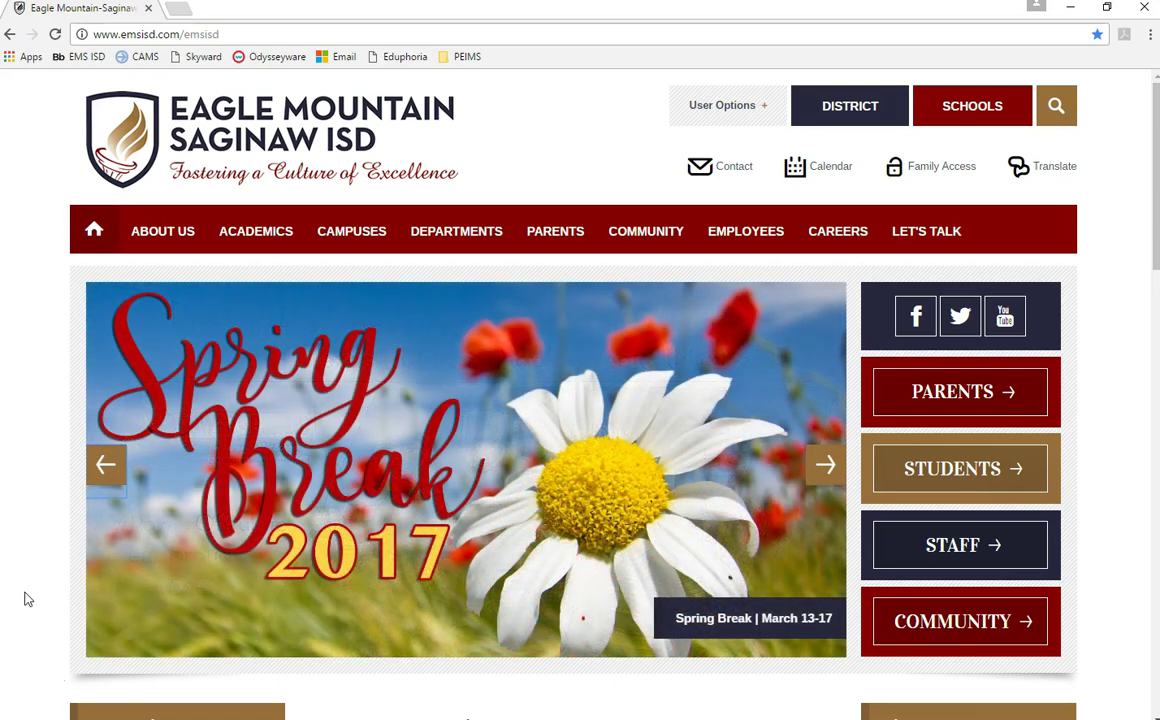
scroll(1105, 277, "down", 6)
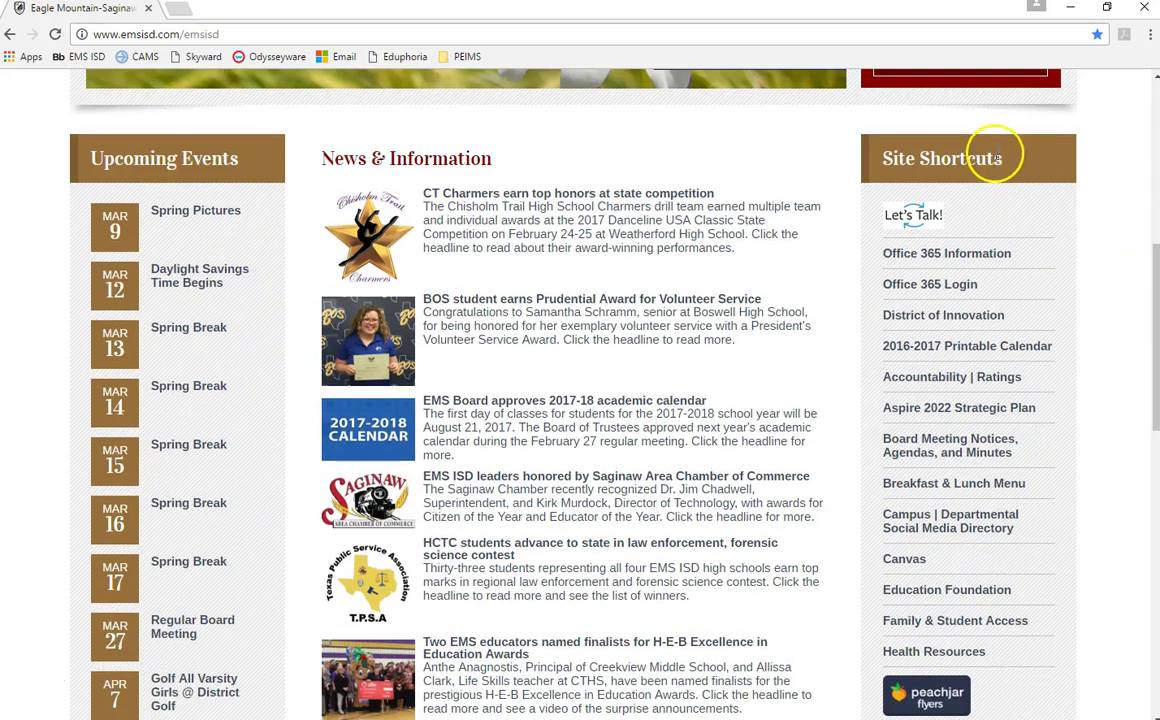
left_click(921, 621)
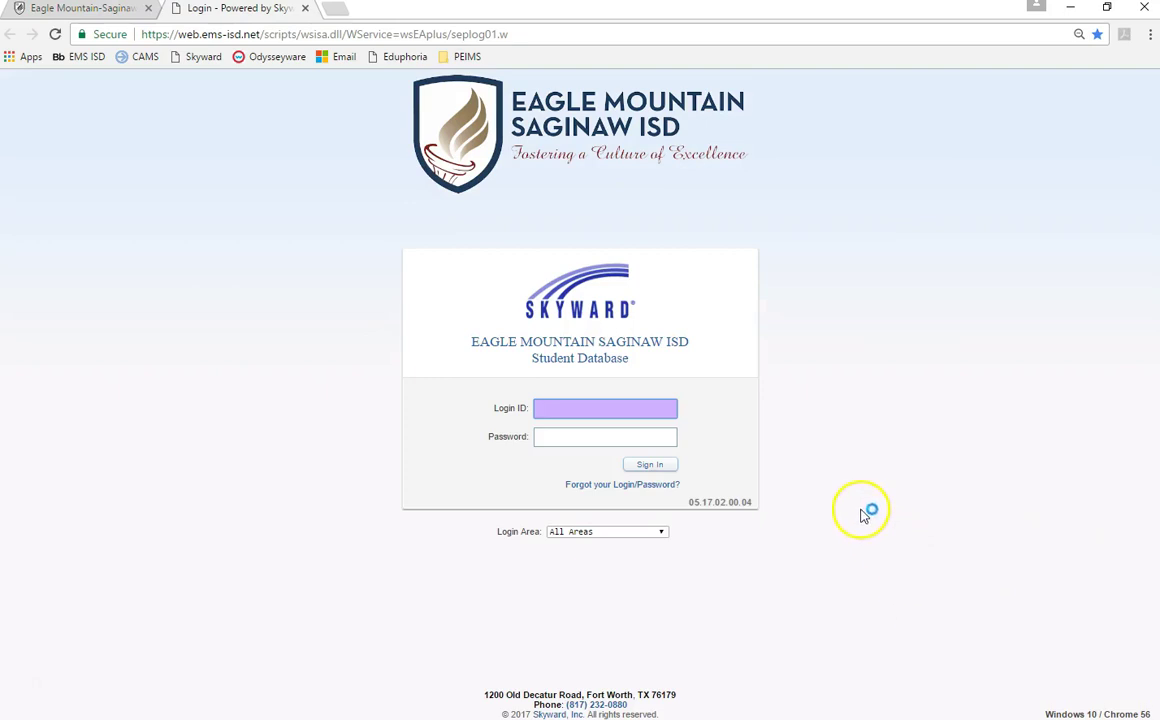
type("st")
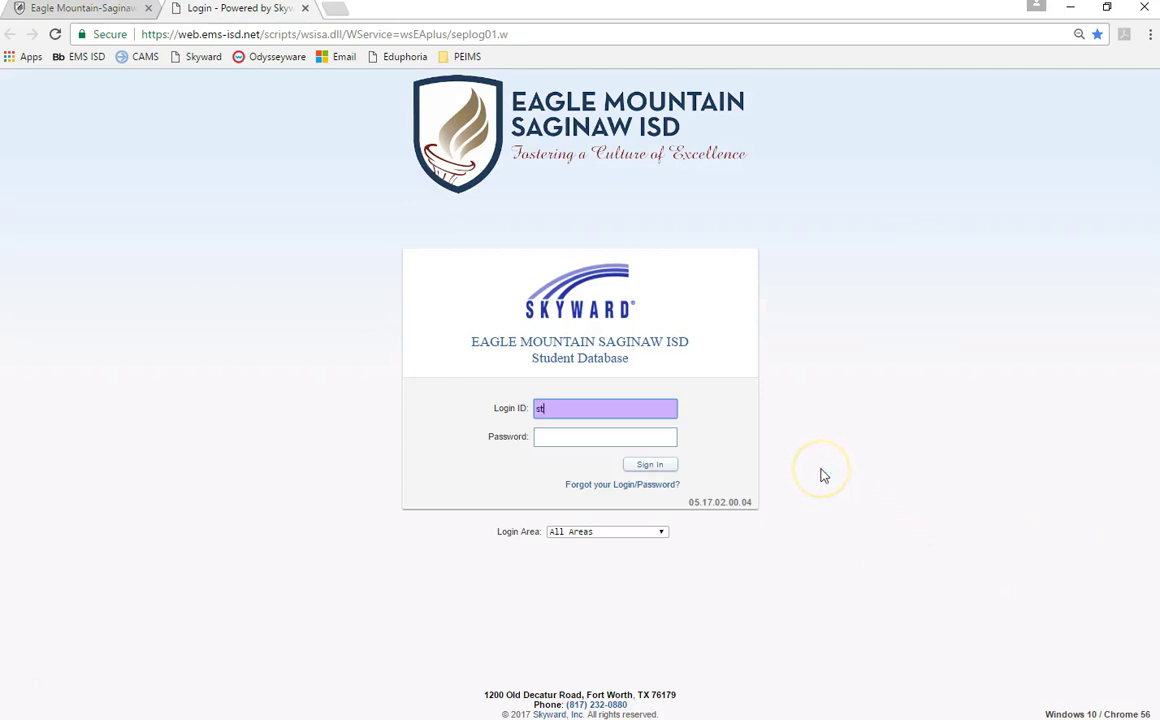
type("udent log in")
key("Tab")
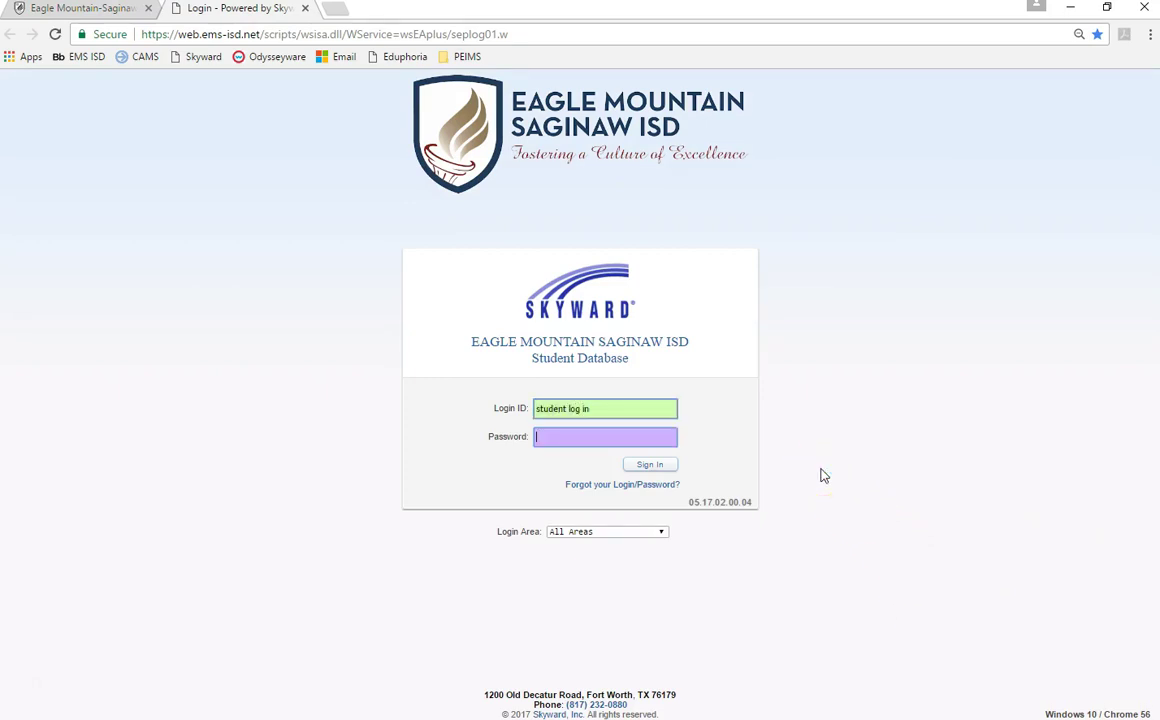
type("********")
key("BackSpace")
key("BackSpace")
key("BackSpace")
key("BackSpace")
key("BackSpace")
key("BackSpace")
key("BackSpace")
key("BackSpace")
left_click(828, 476)
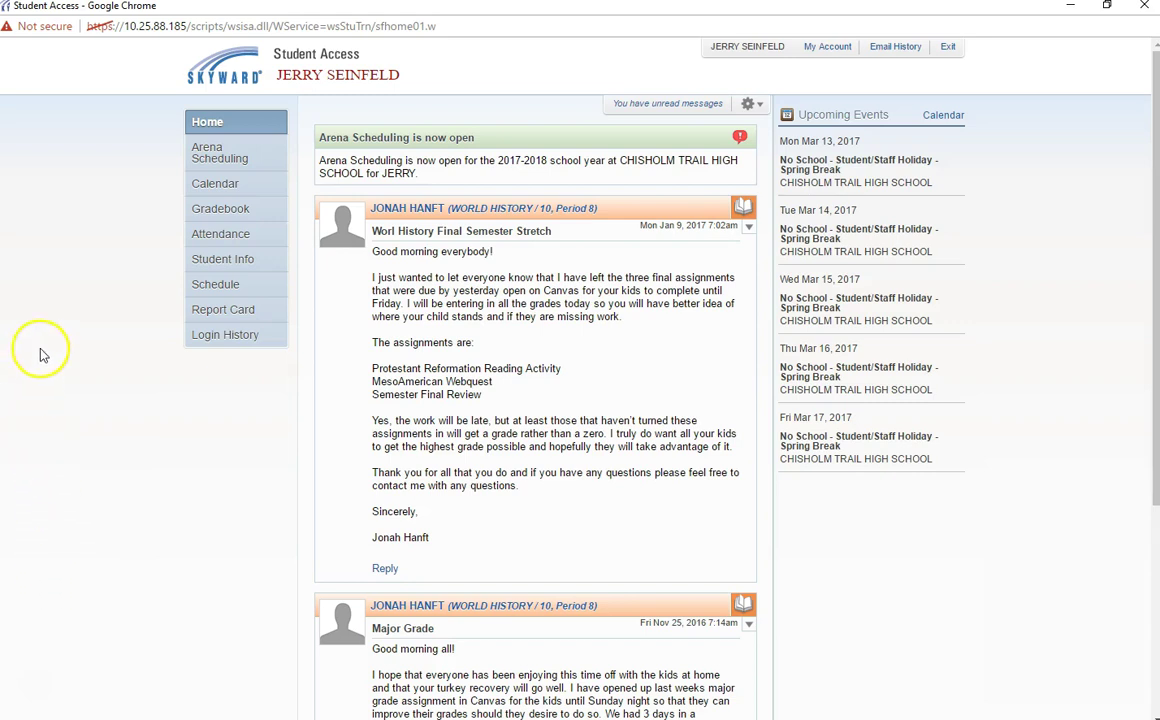
- Choose the 2017 - 18 year under Arena Scheduling to list available course sections
left_click(212, 160)
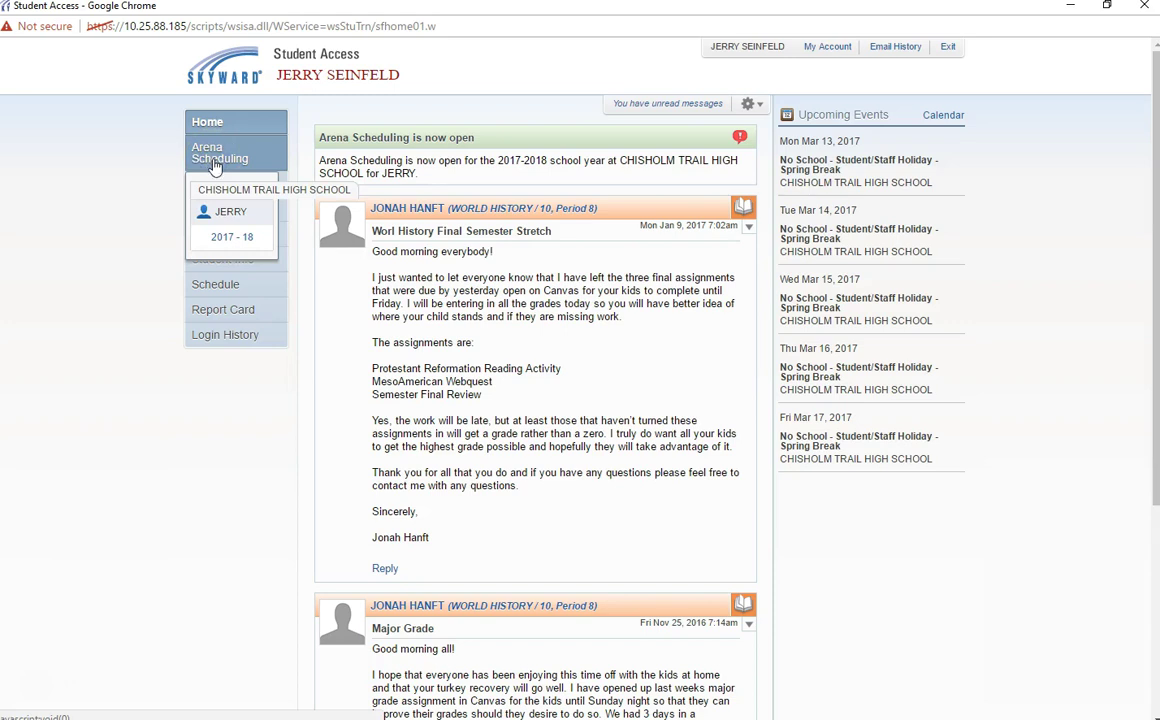
left_click(222, 240)
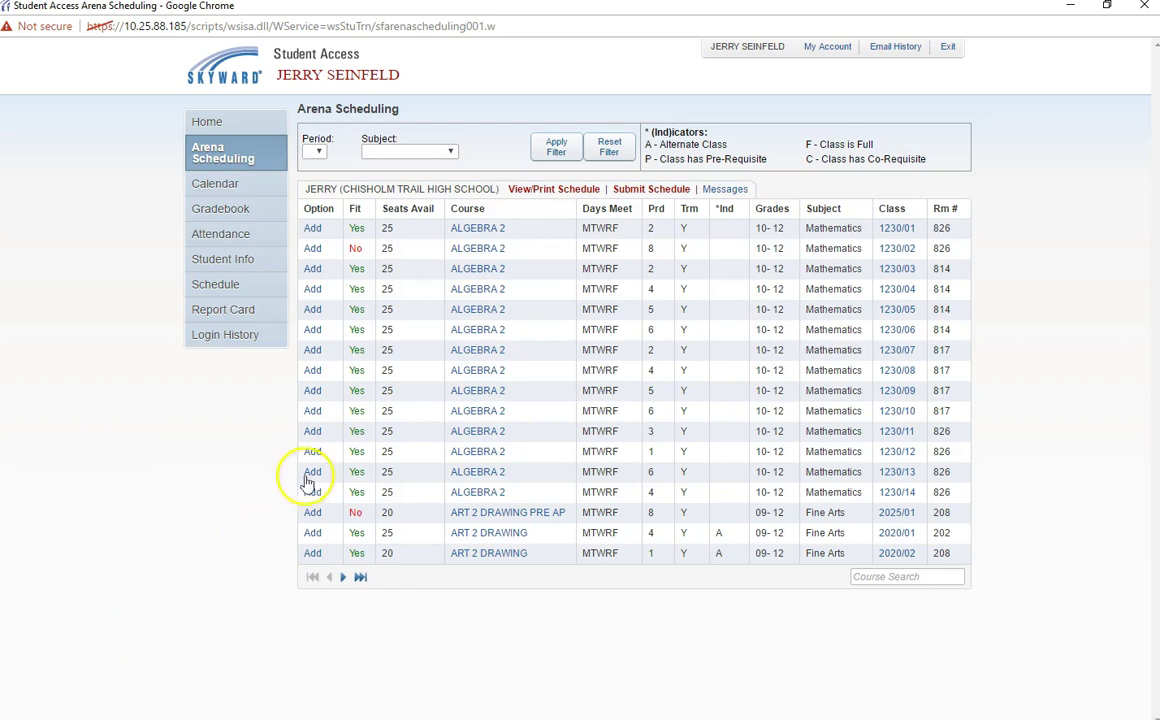
left_click(721, 192)
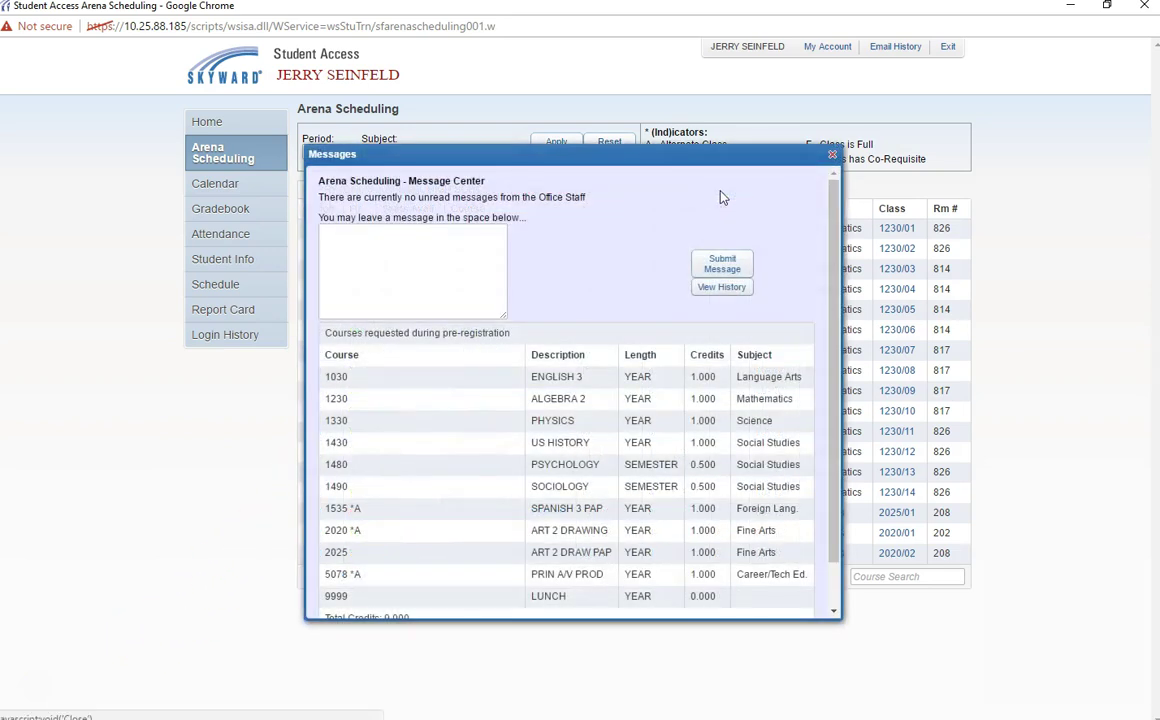
scroll(615, 395, "down", 1)
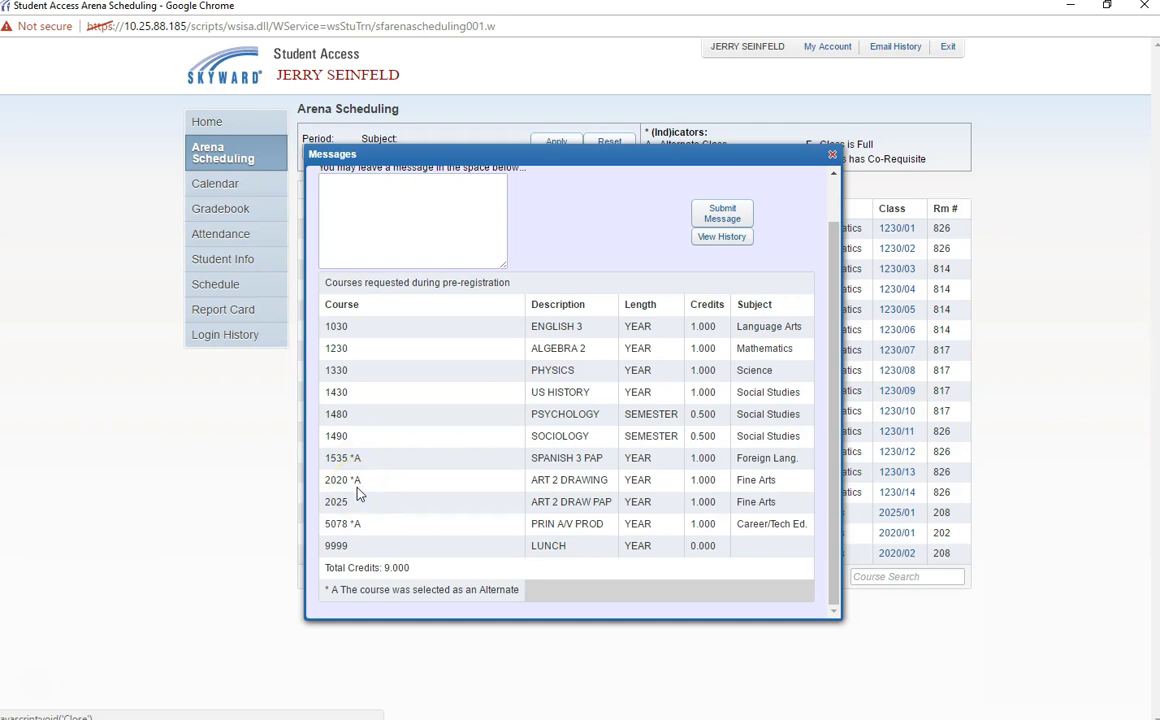
left_click(108, 533)
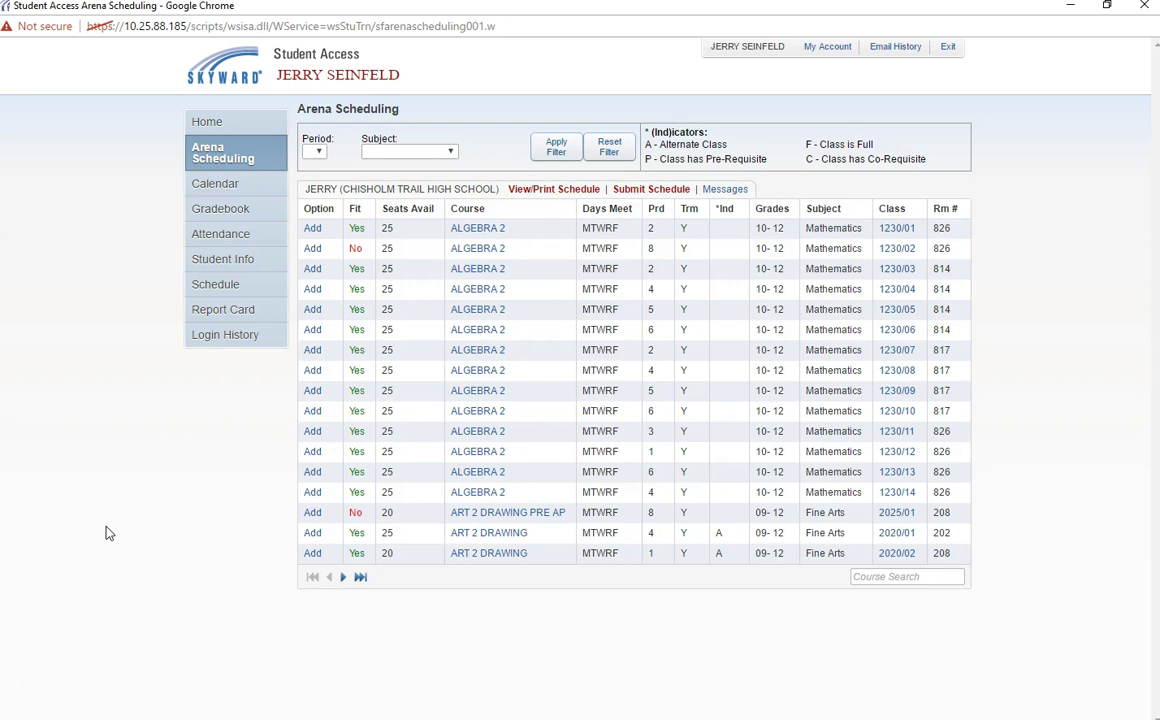
- Filter courses to P.E./Equivalent and add Baseball 1 (3101/01) in period 8
left_click(57, 632)
left_click_drag(57, 632, 88, 590)
left_click(317, 153)
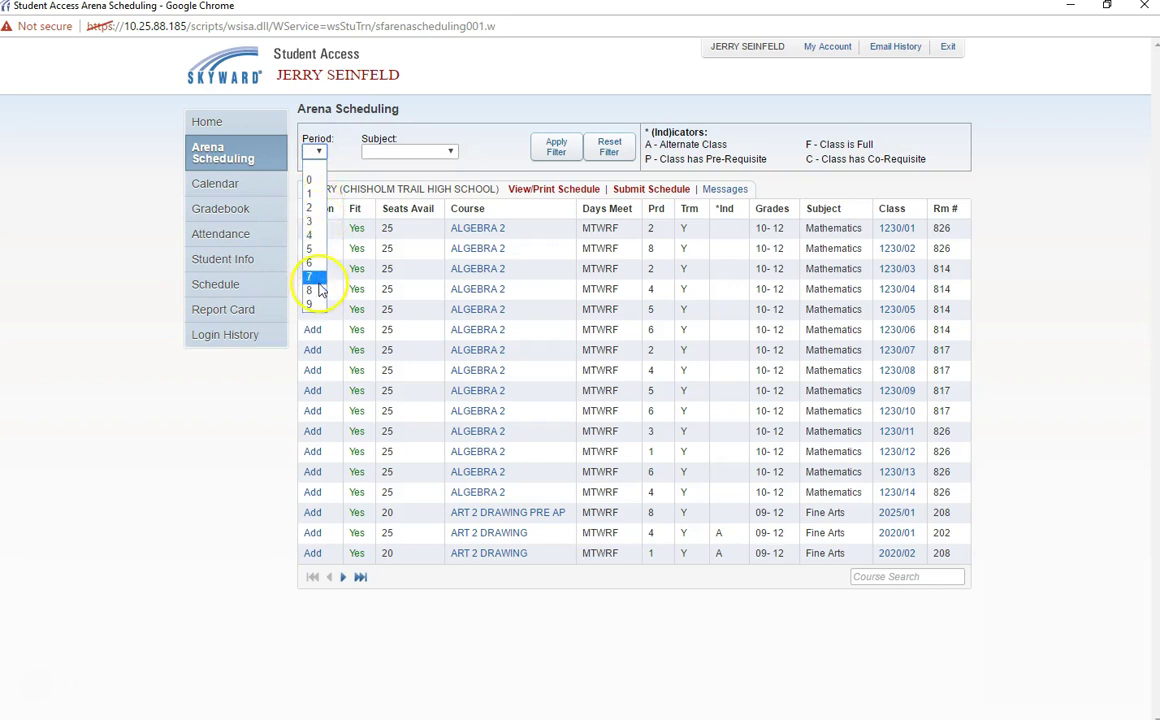
left_click(312, 164)
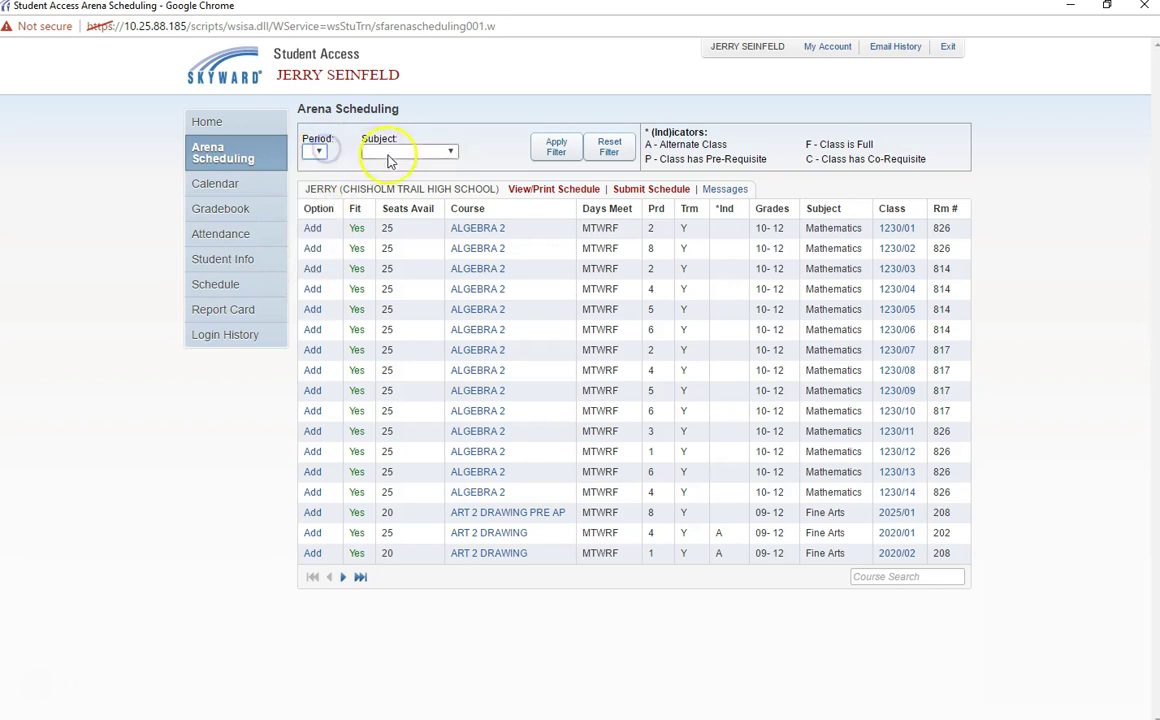
left_click(448, 151)
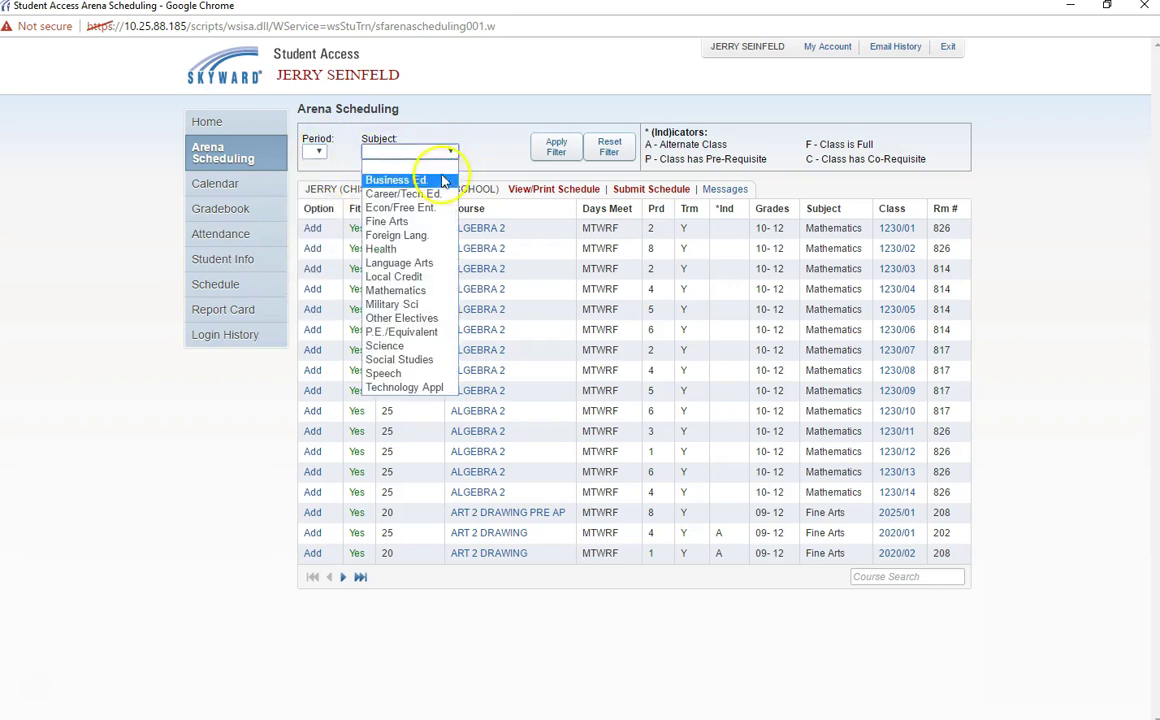
left_click(417, 332)
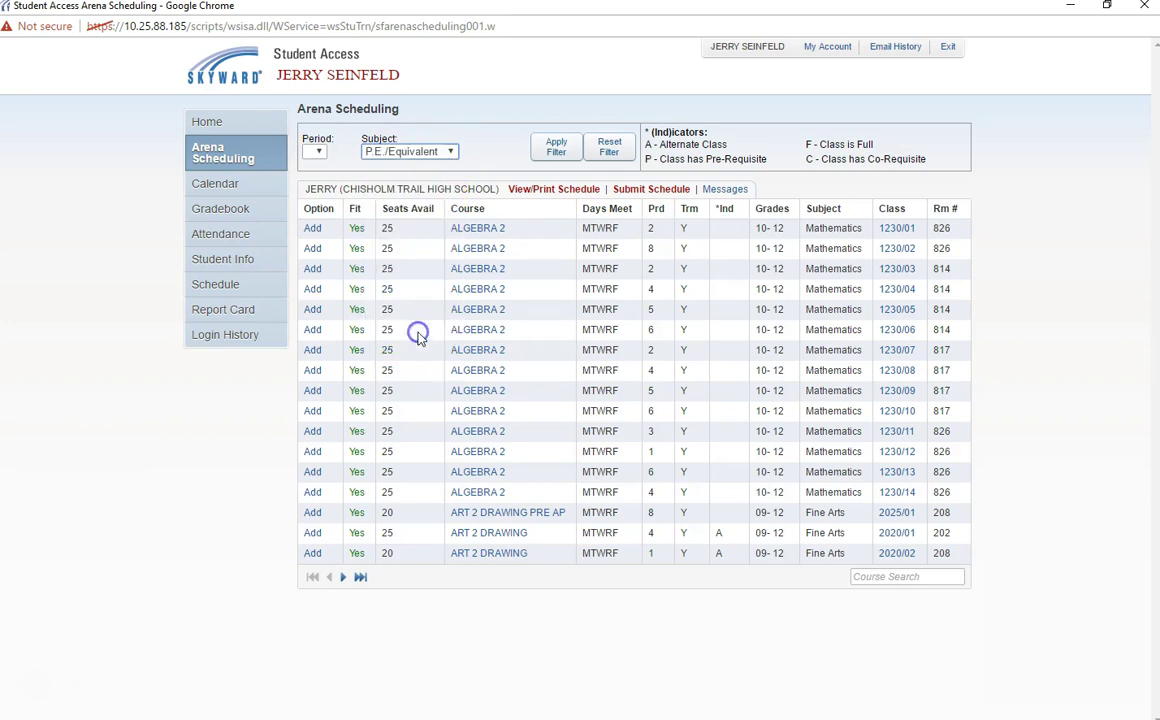
left_click(556, 150)
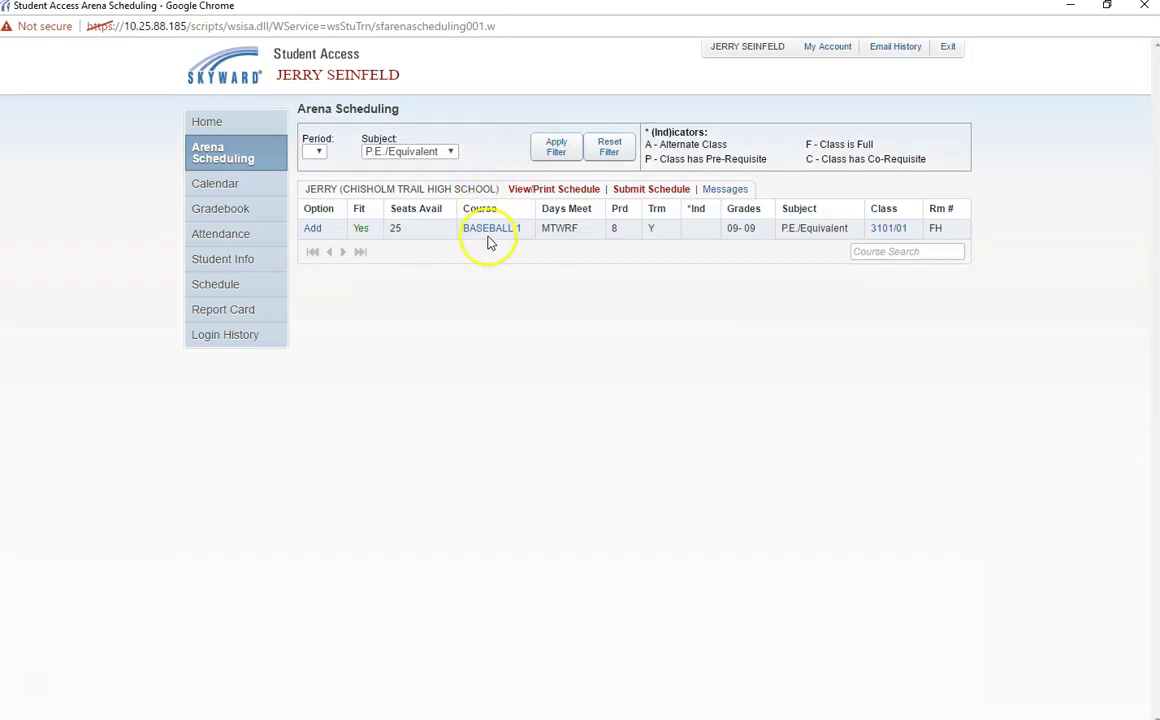
left_click(316, 232)
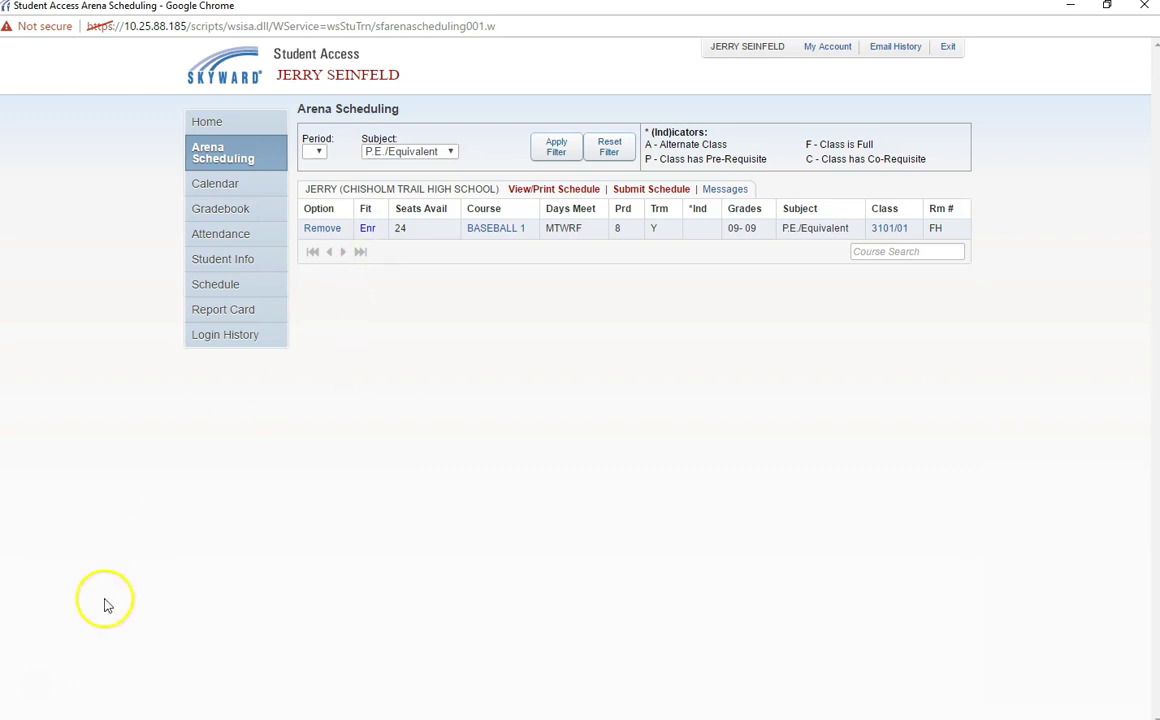
- Filter the course list to period 1 and add English 3
left_click(613, 148)
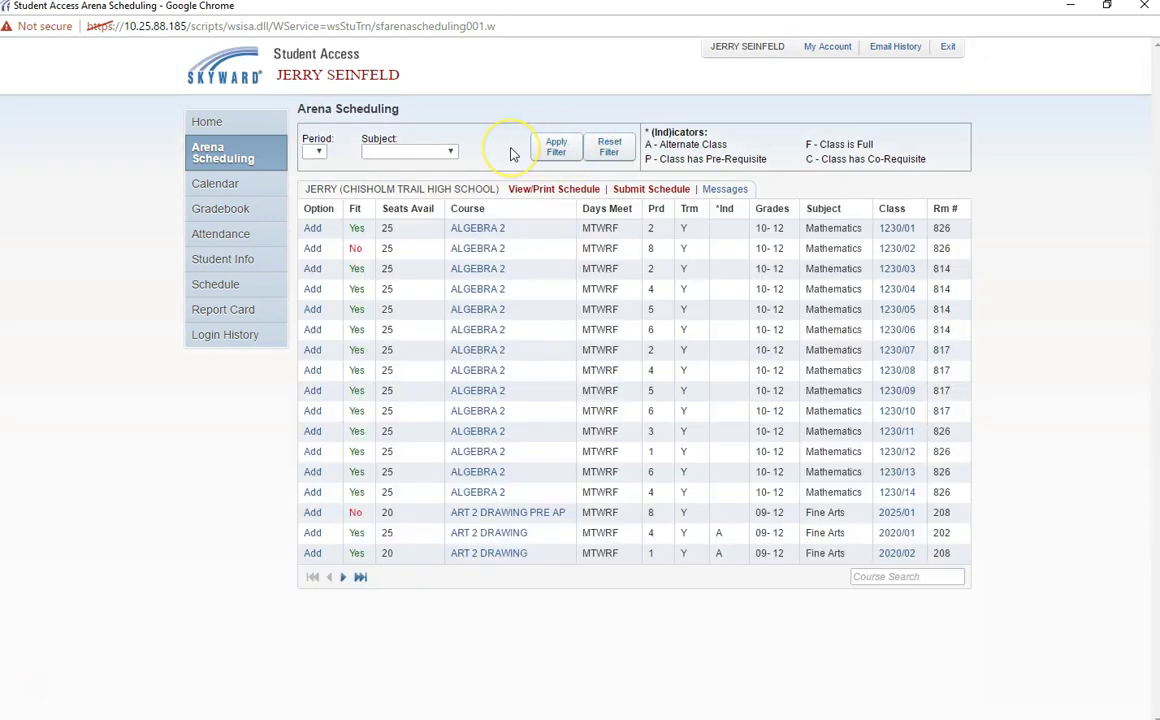
left_click(331, 145)
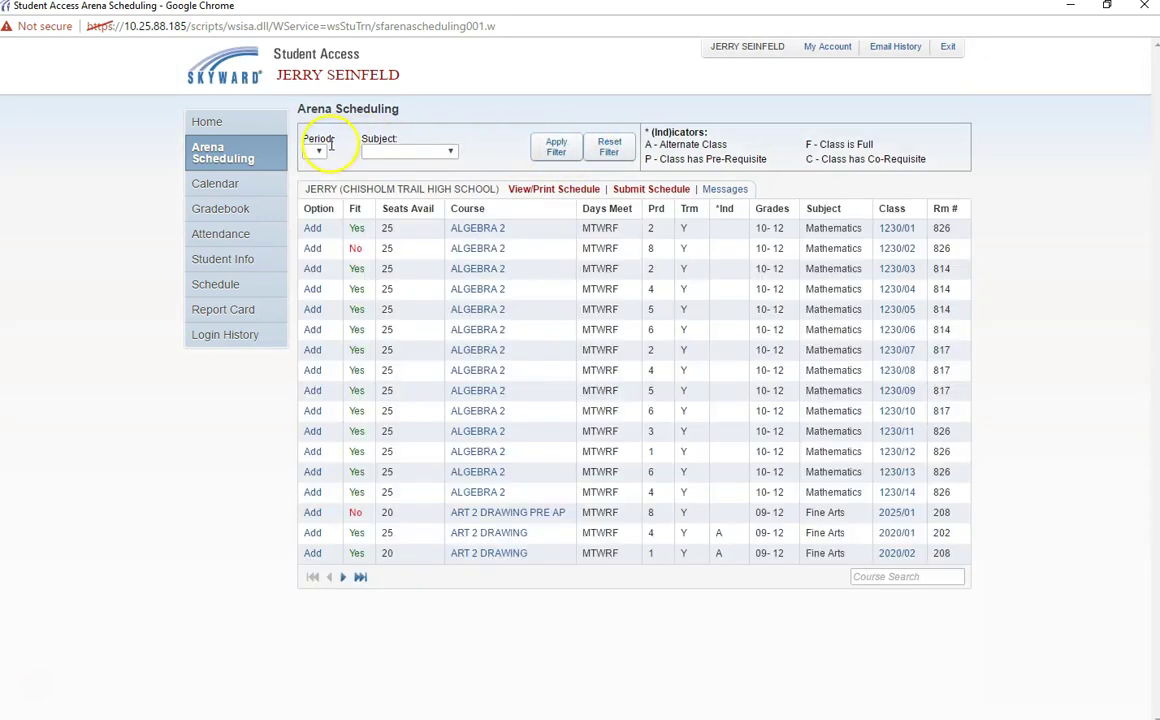
left_click(312, 193)
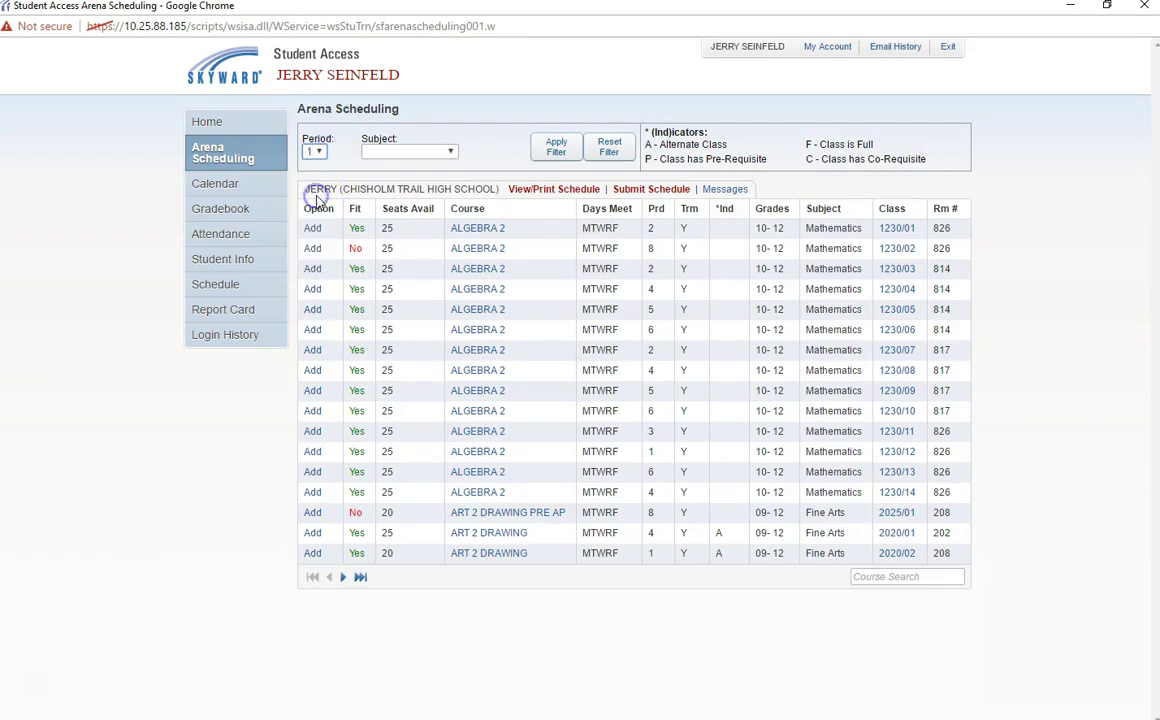
left_click(567, 151)
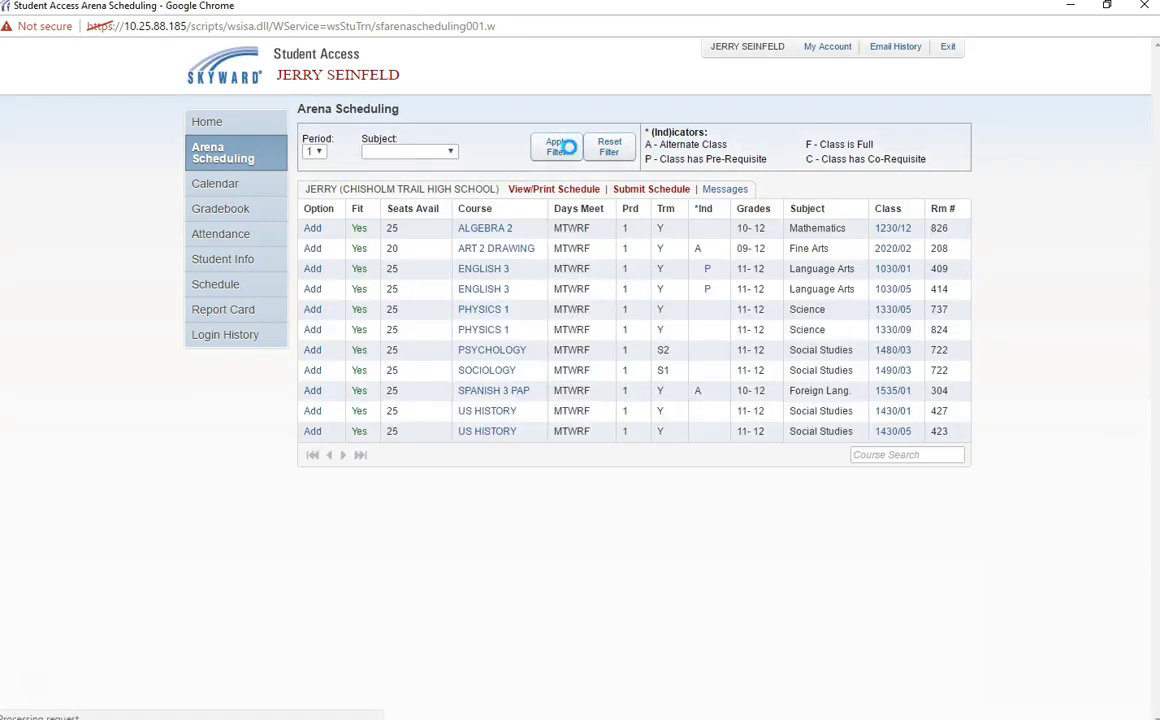
left_click(571, 329)
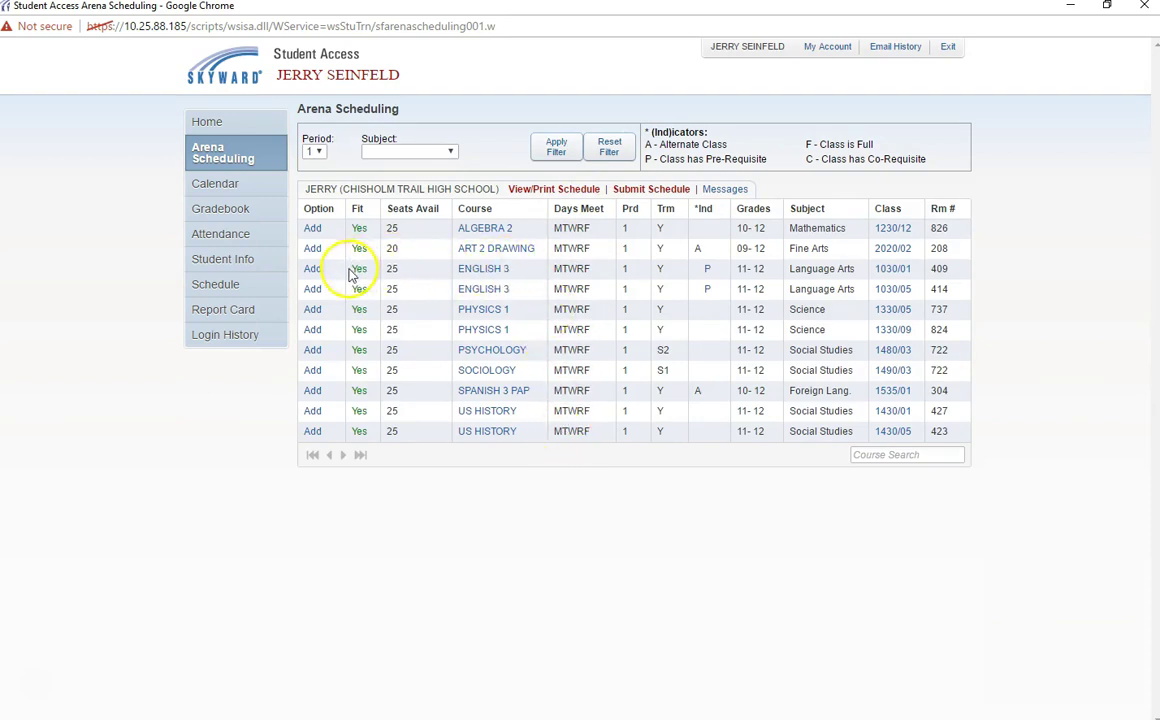
left_click(313, 270)
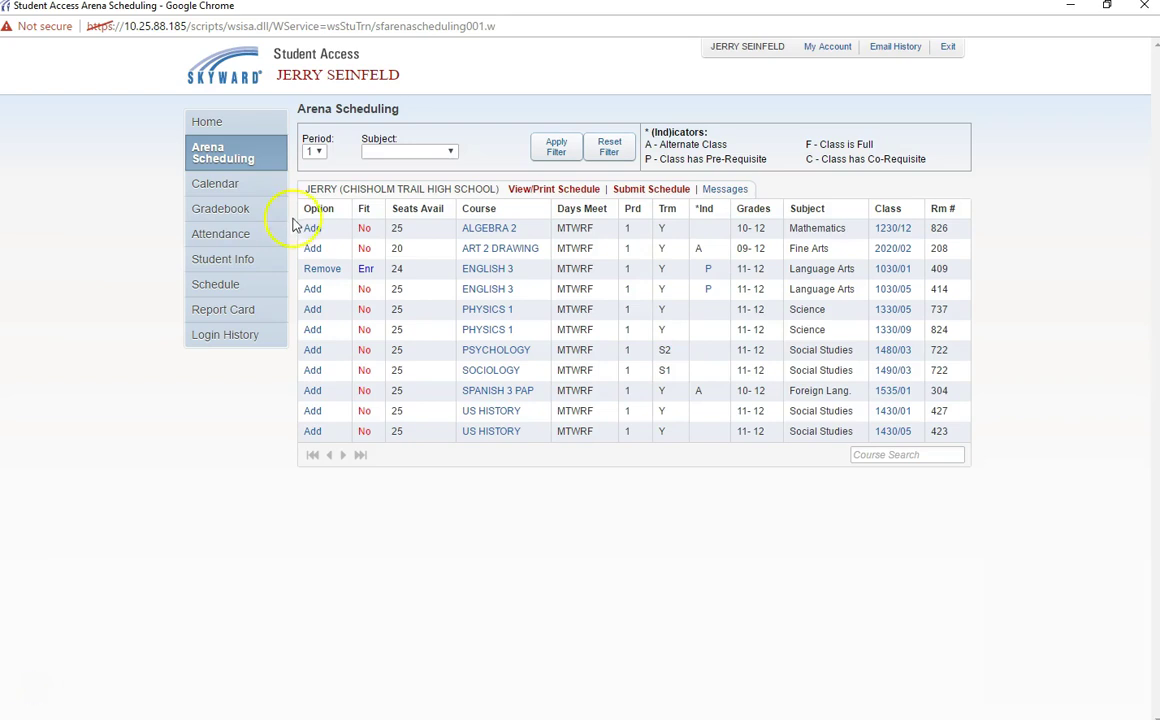
- Filter to period 2 and add Algebra 2 class 1230/01
left_click(318, 152)
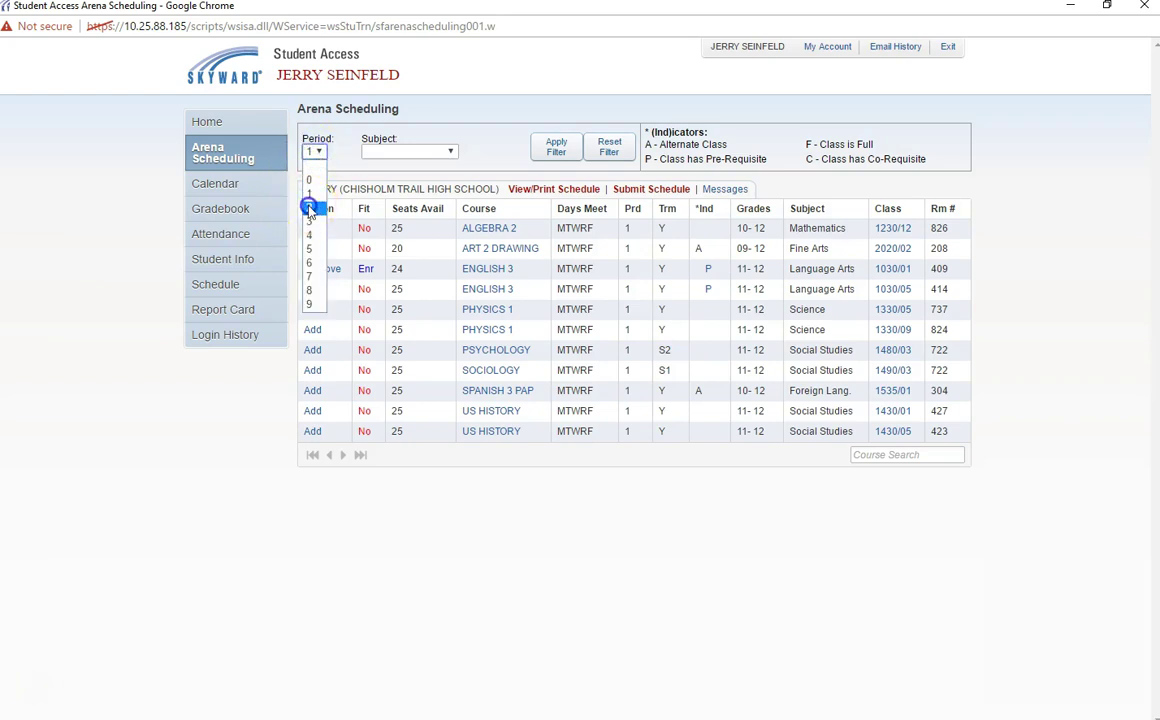
left_click(290, 182)
left_click(556, 147)
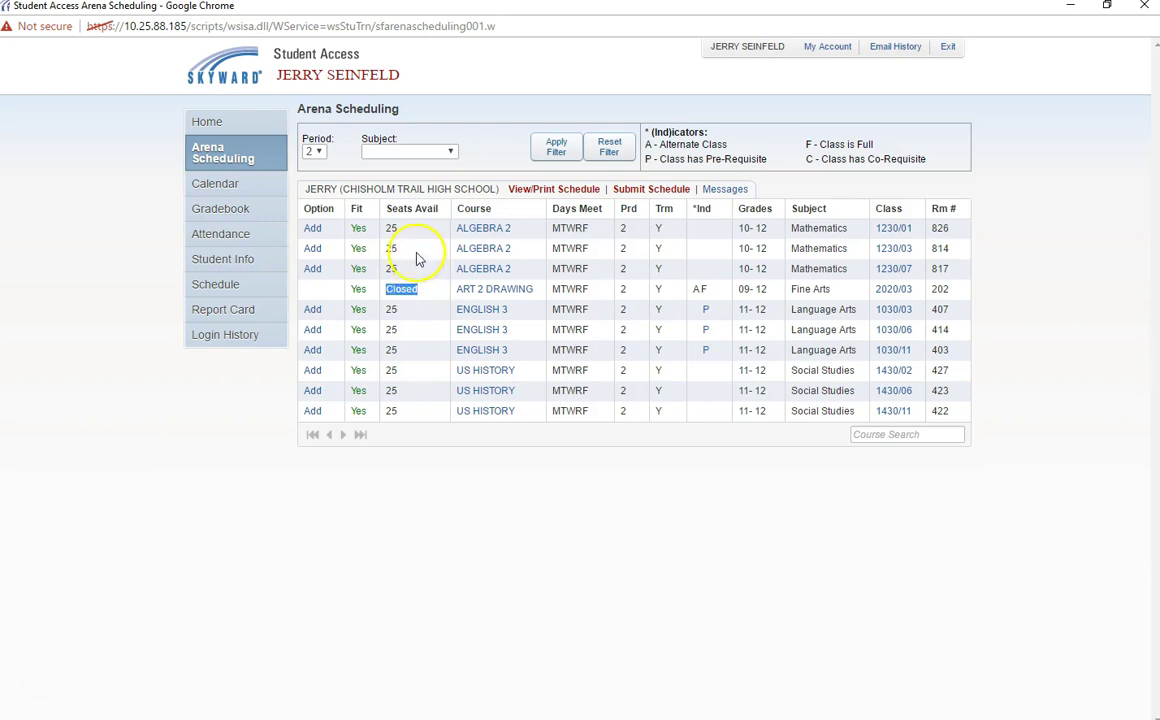
left_click(313, 231)
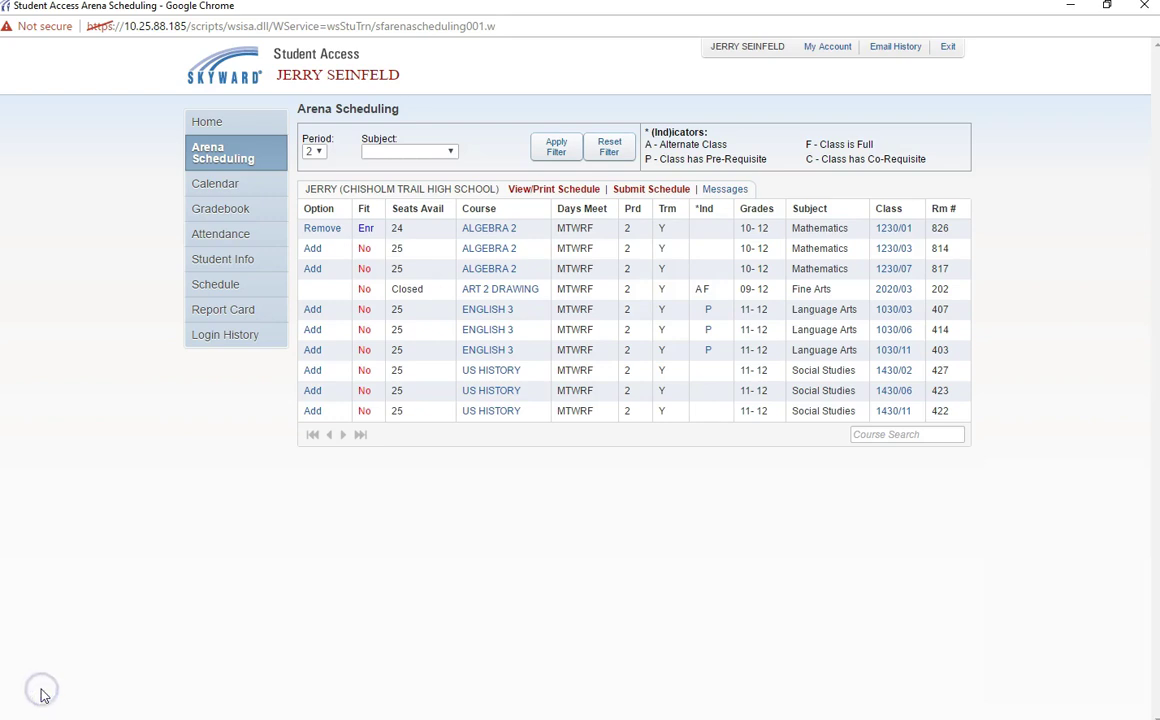
- Filter to period 3 and add Physics 1 class 1330/02
left_click(318, 151)
left_click(310, 214)
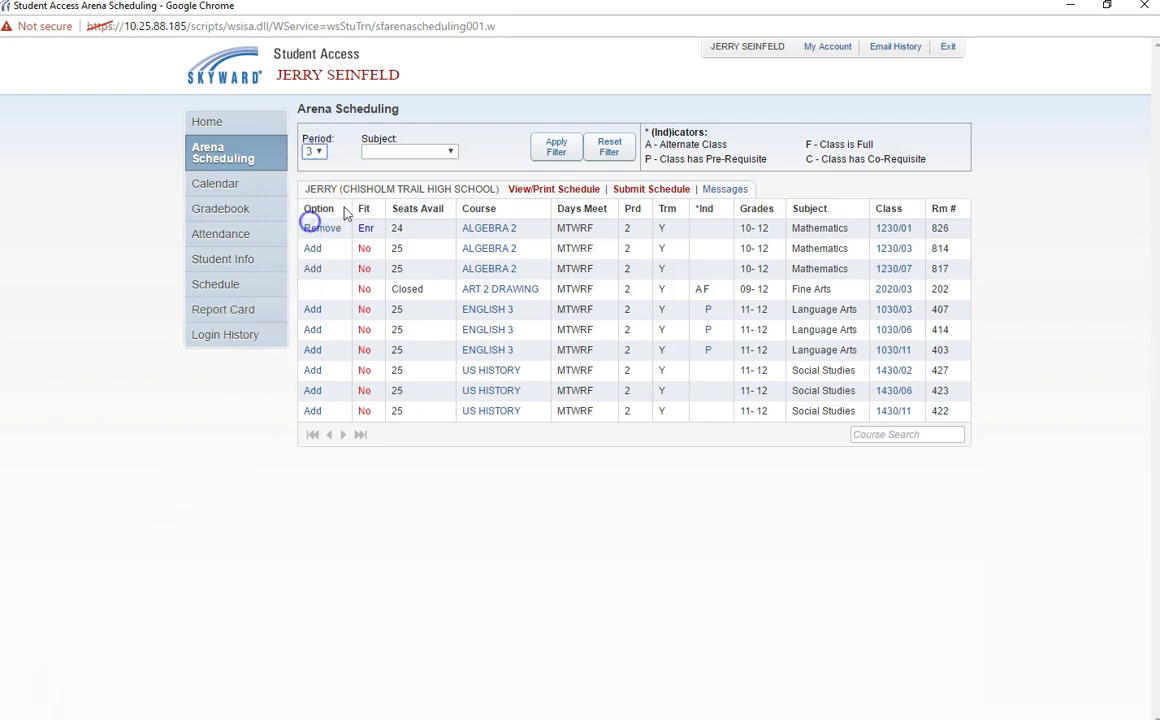
left_click(548, 146)
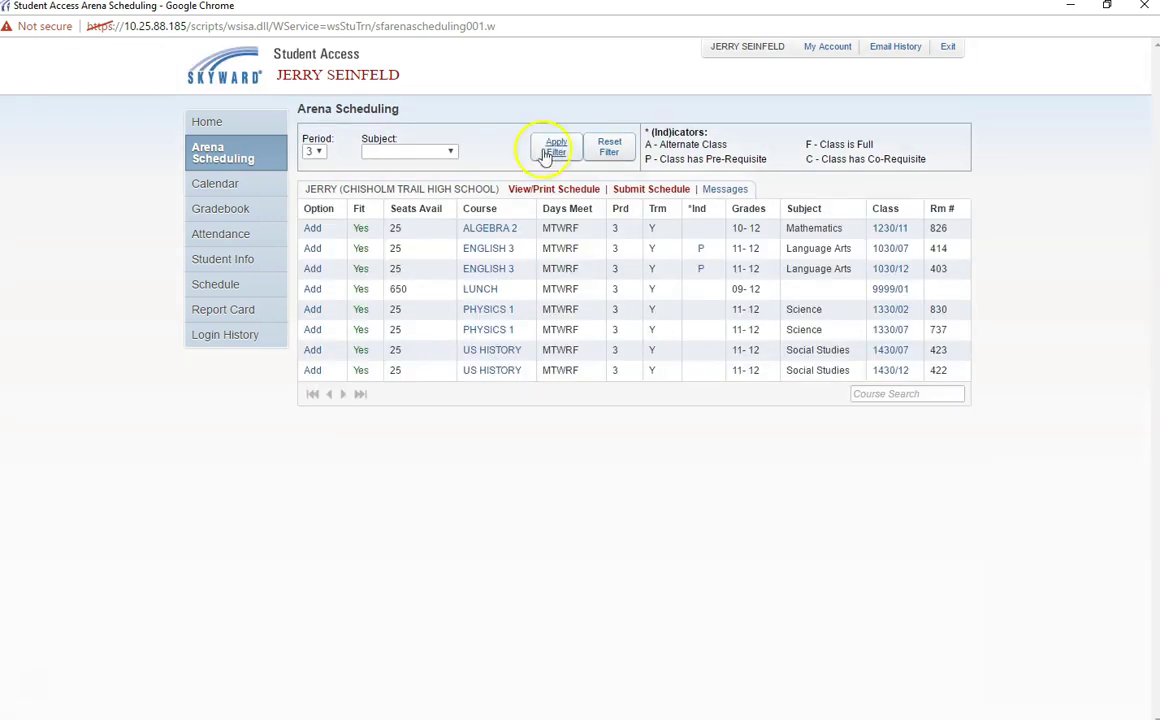
left_click(313, 310)
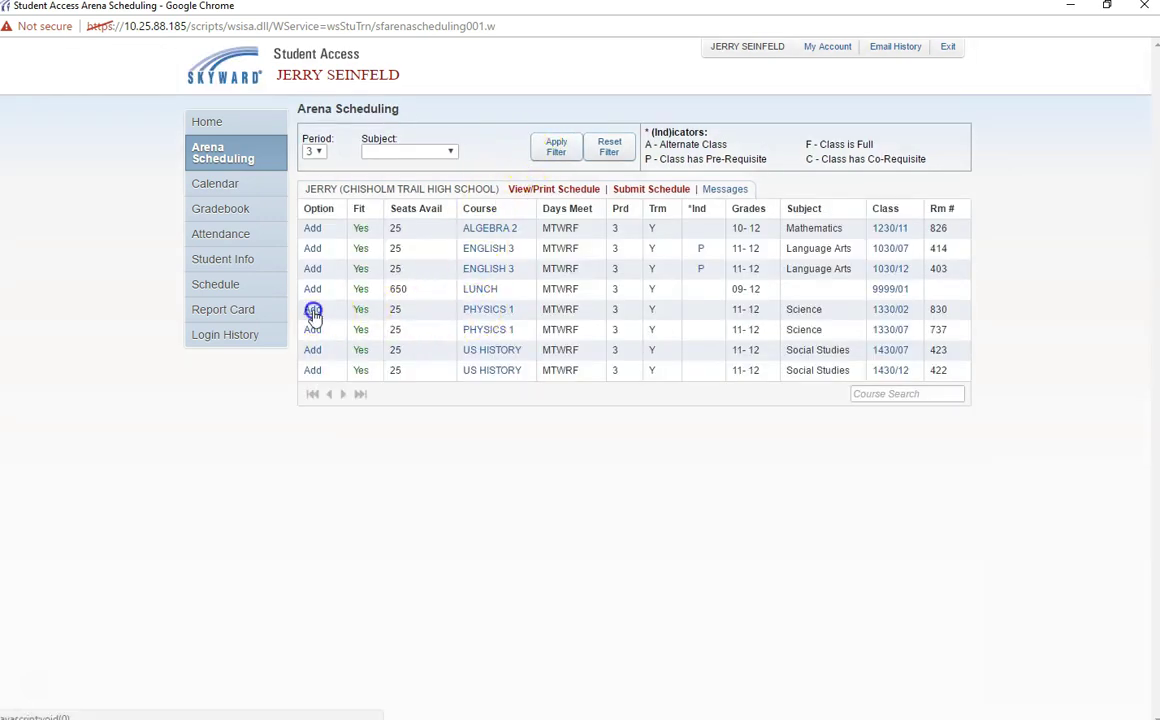
- Filter to period 4 and add US History class 1430/08
left_click(316, 151)
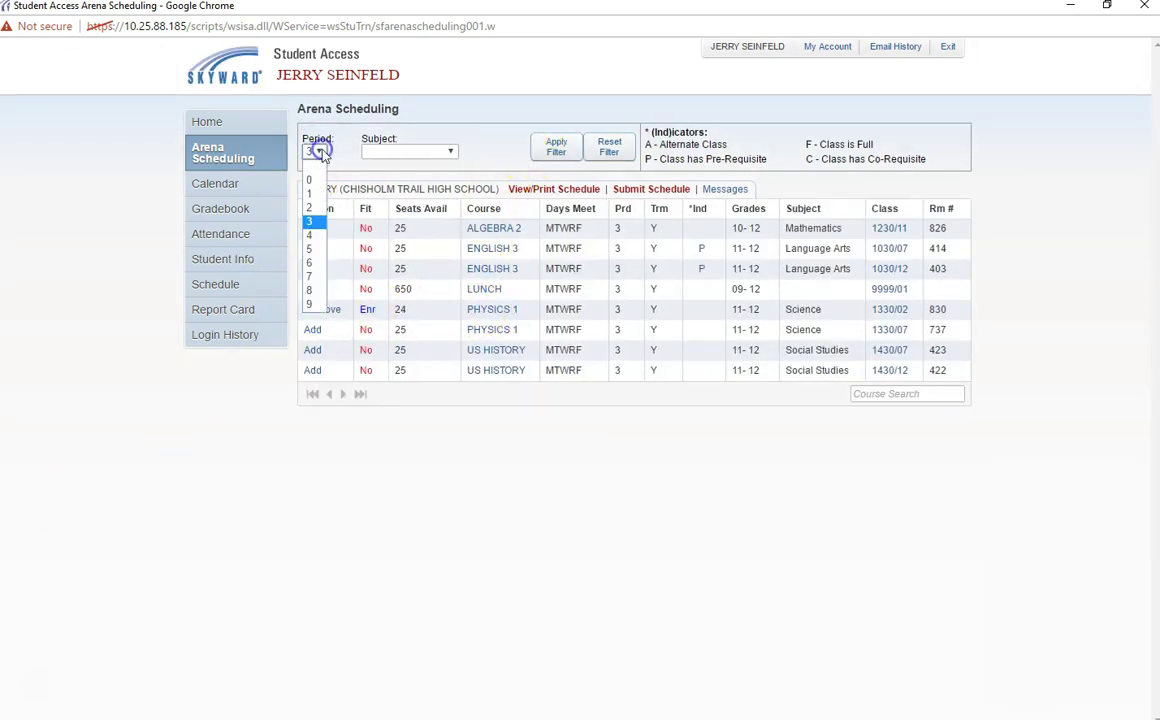
left_click(314, 237)
left_click(555, 146)
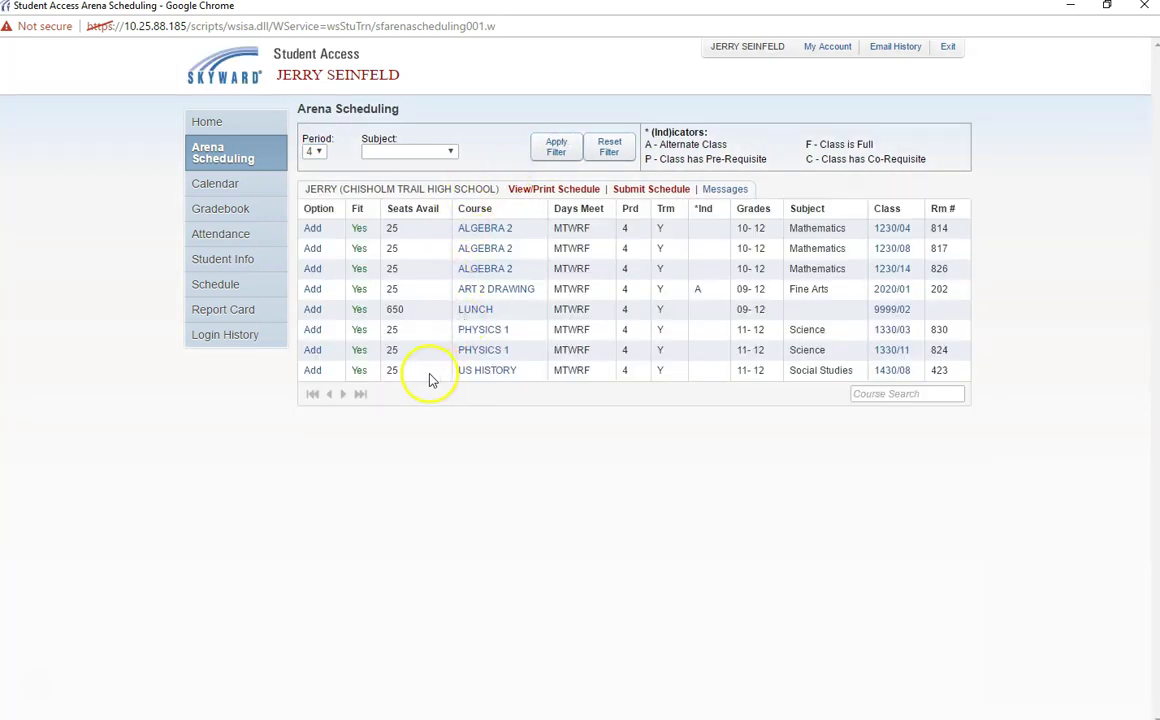
left_click(312, 370)
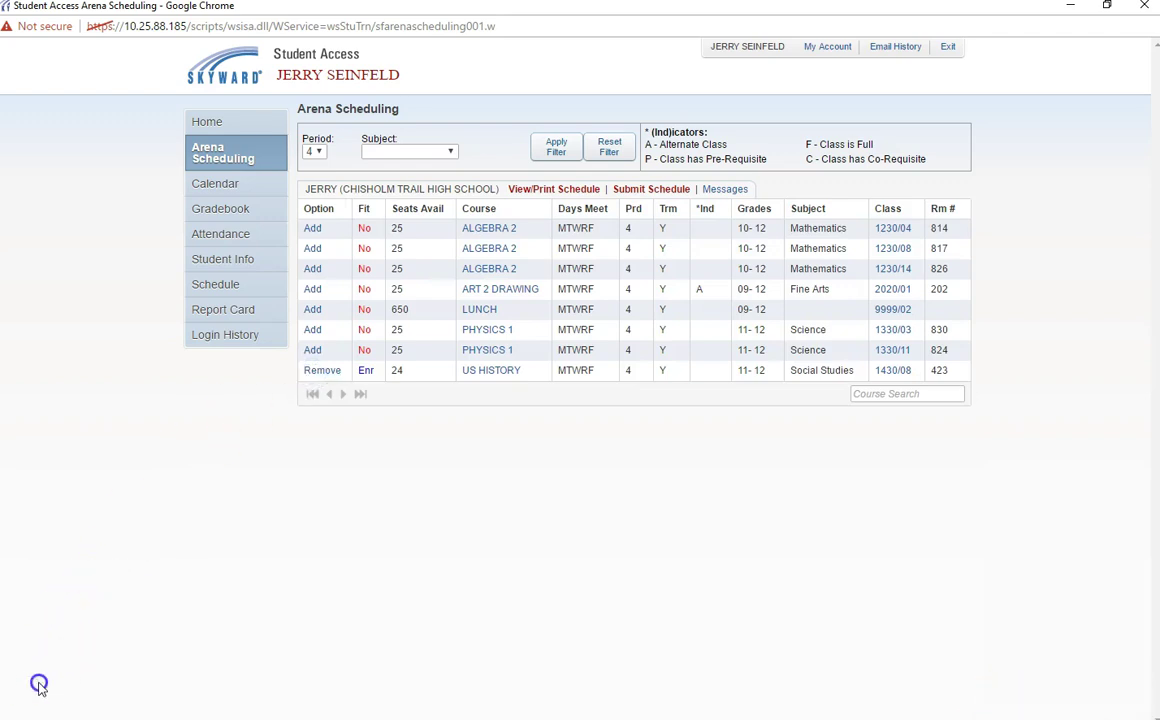
- Filter to period 5 and add Lunch
left_click(313, 151)
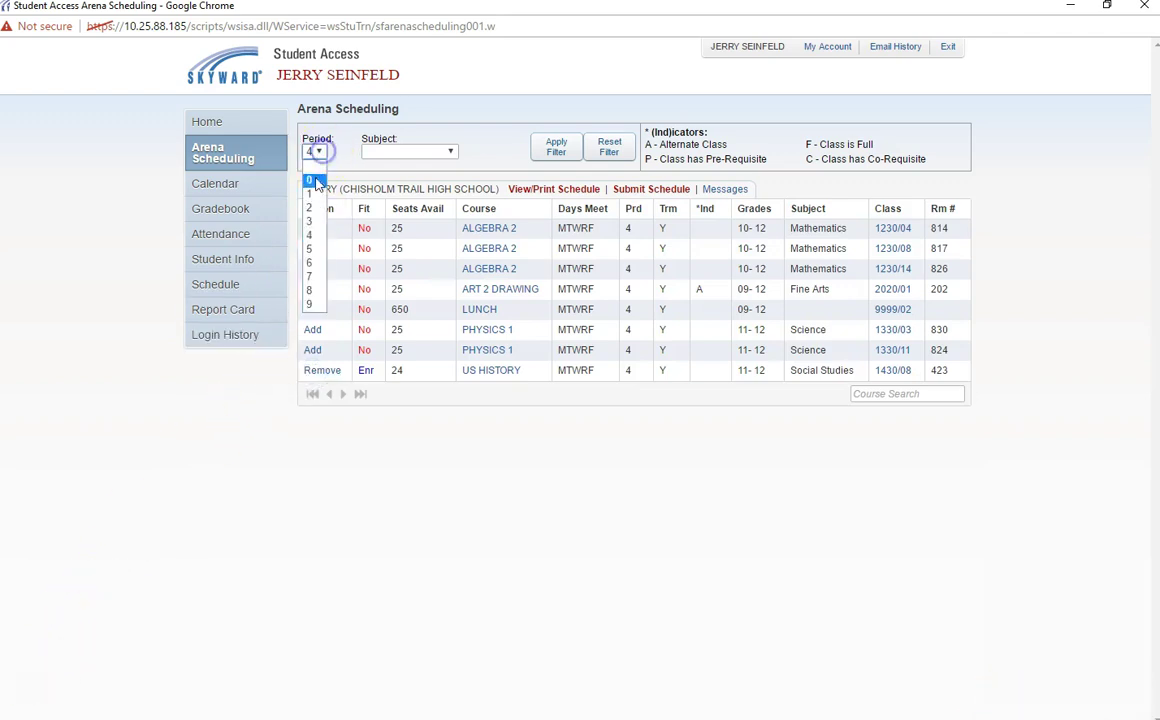
left_click(310, 250)
left_click(553, 147)
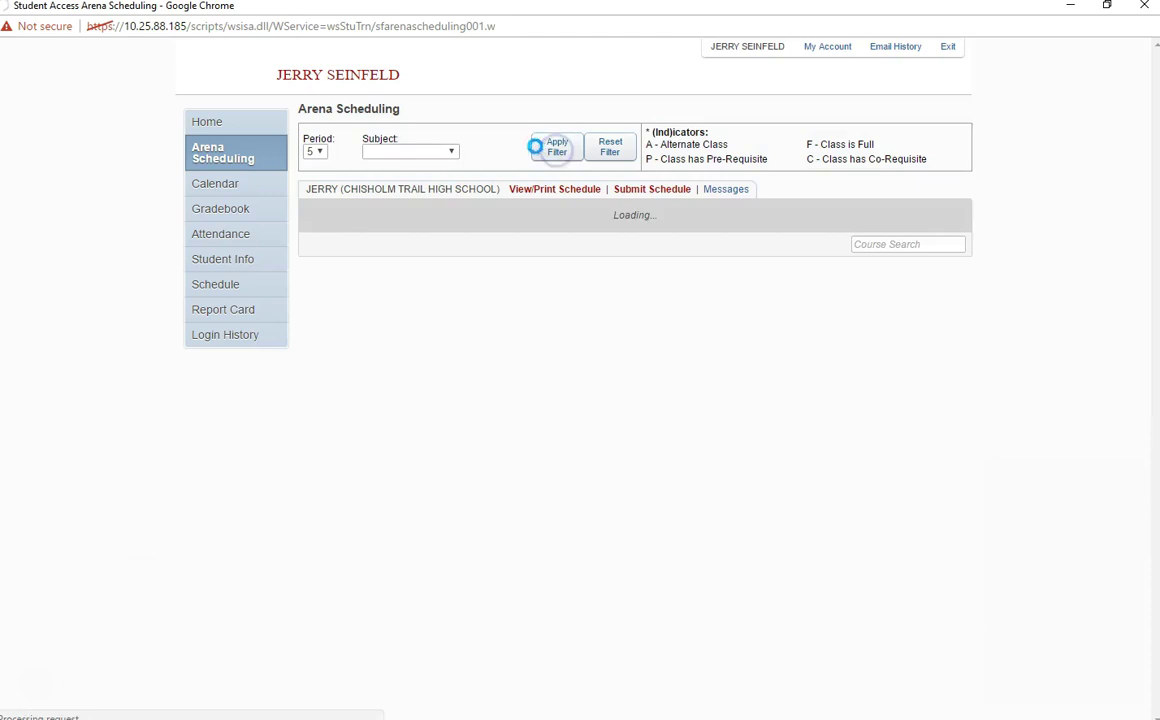
left_click(312, 309)
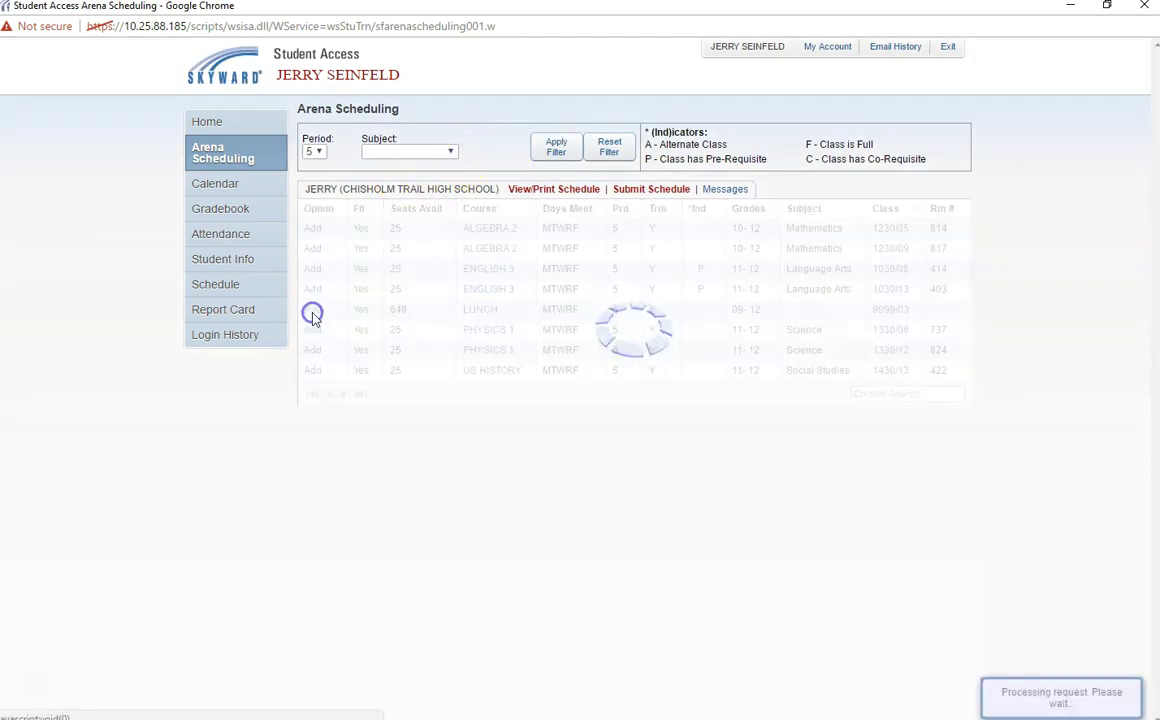
left_click(36, 681)
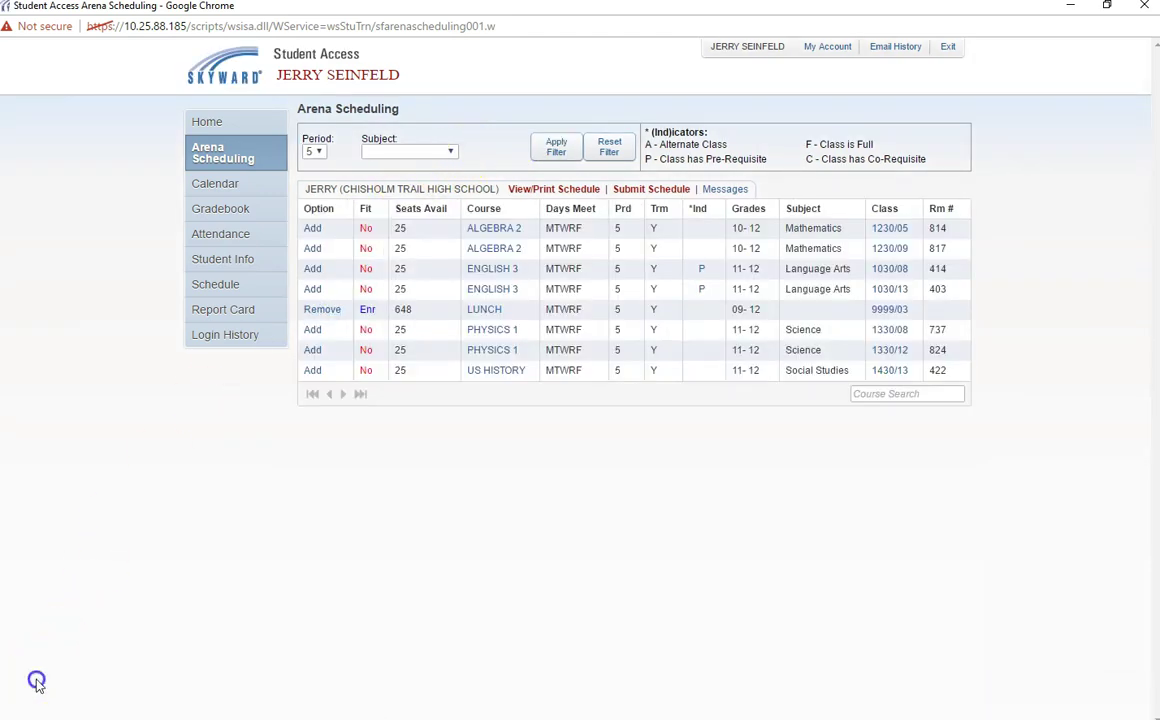
- Filter to period 6 and add Psychology (semester 1) and Sociology (semester 2)
left_click(314, 151)
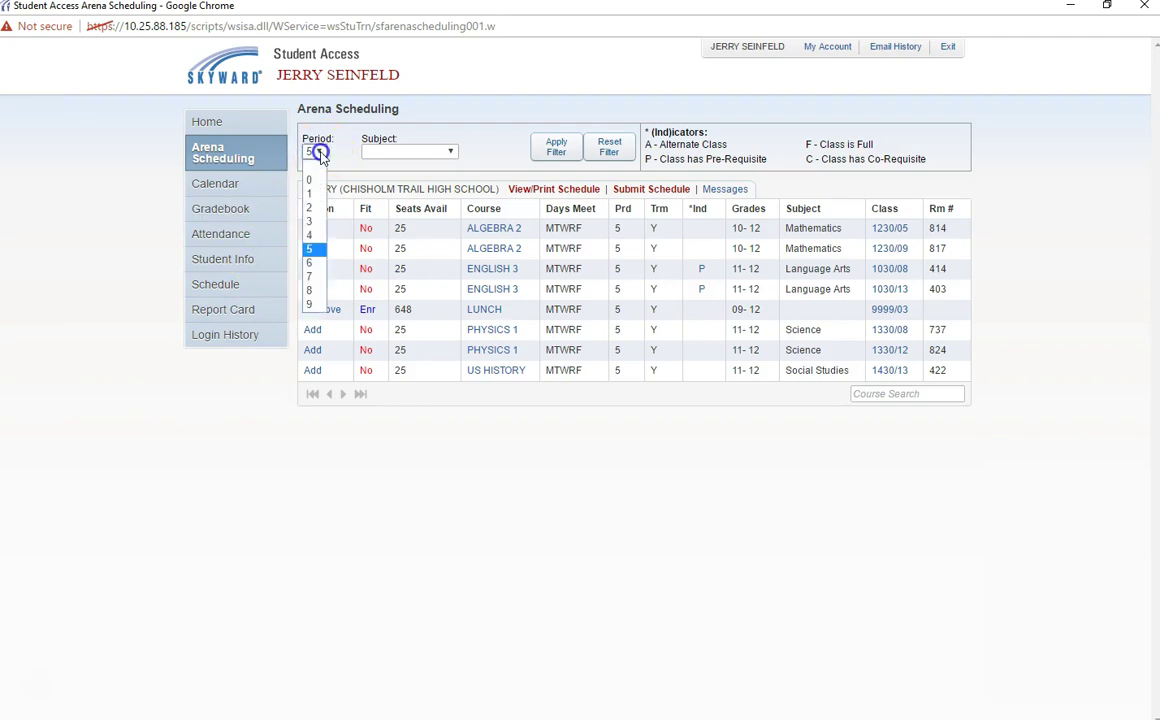
left_click(314, 263)
left_click(554, 147)
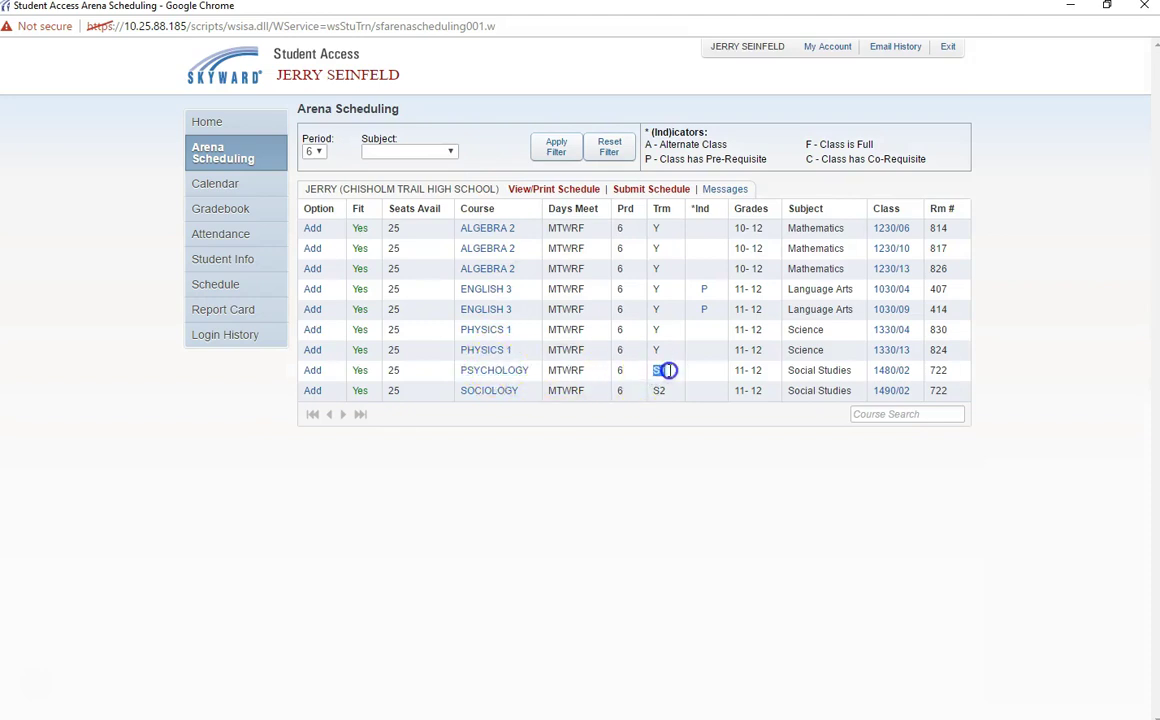
left_click(312, 370)
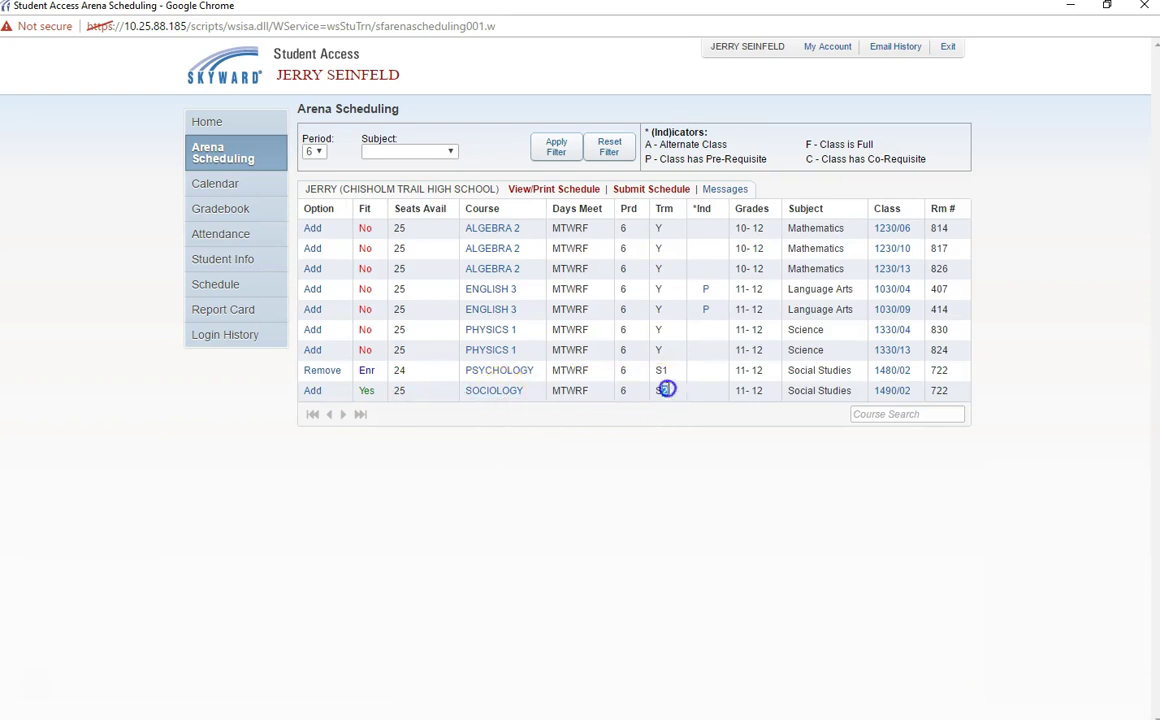
left_click(312, 391)
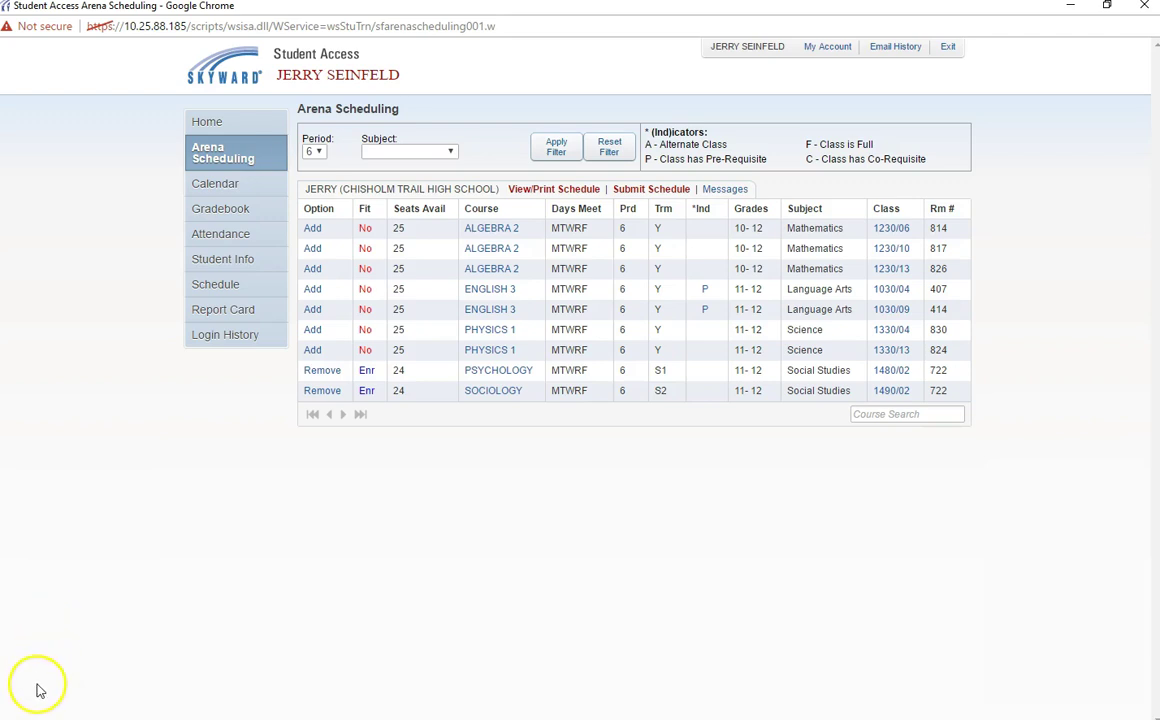
left_click(318, 152)
- Check period 7 classes, then clear the period filter and filter to Fine Arts
left_click(309, 276)
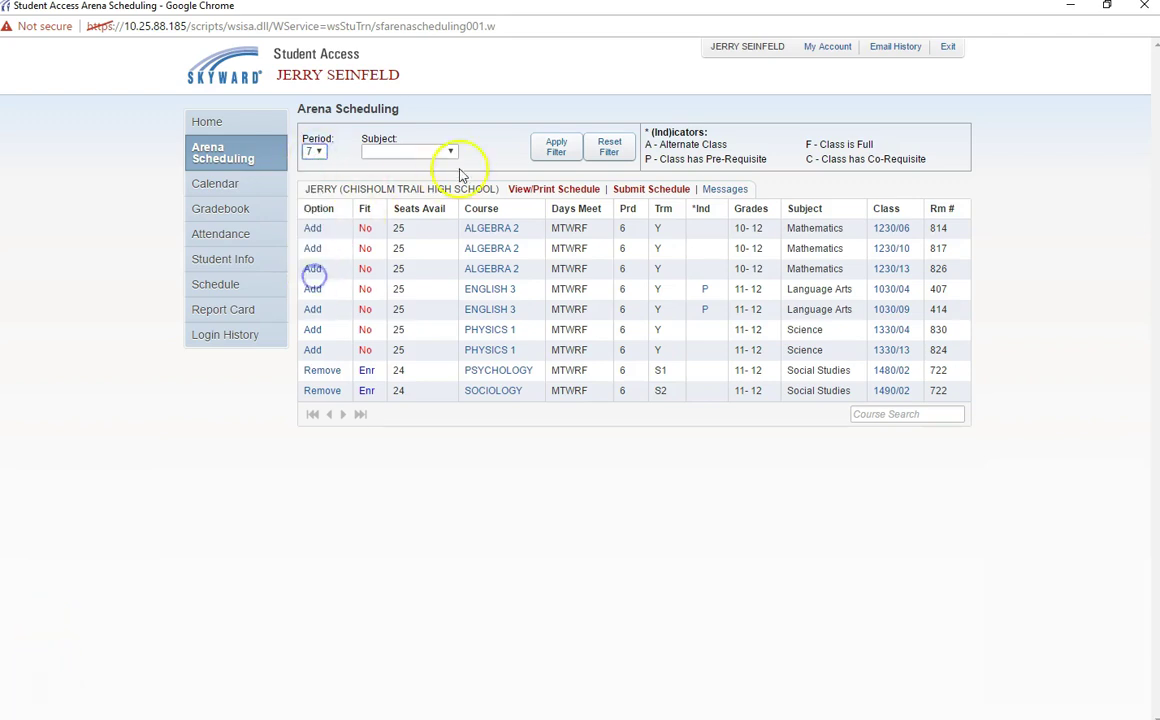
left_click(552, 147)
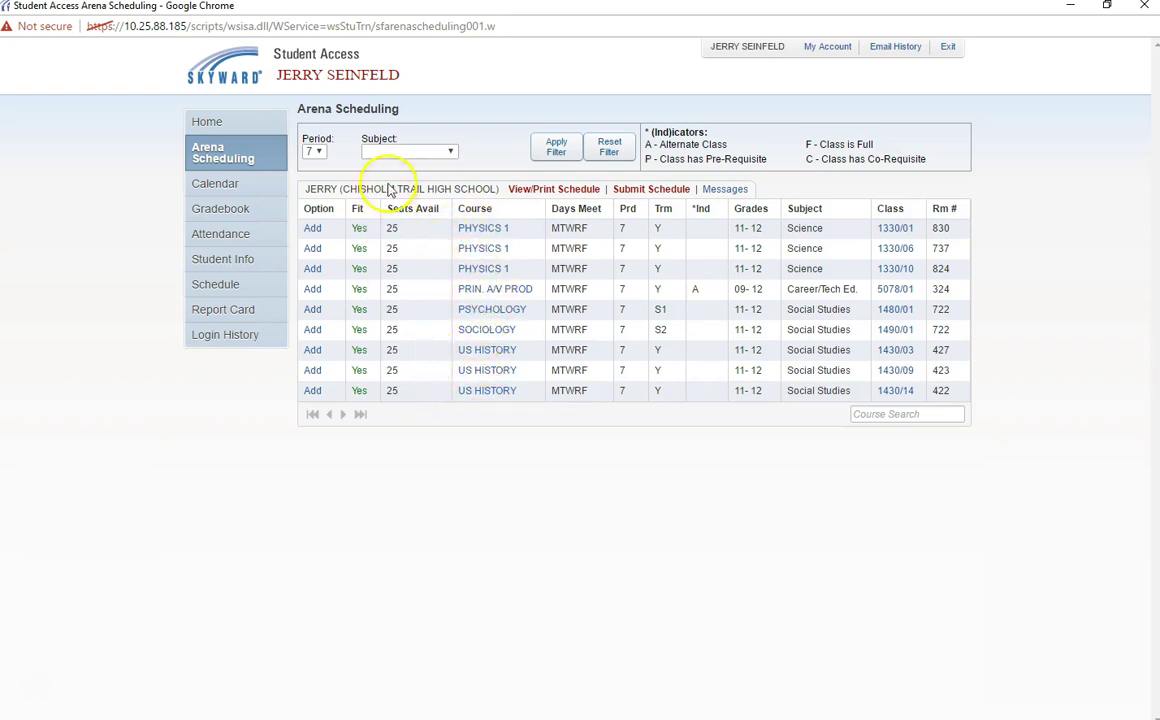
left_click(312, 151)
left_click(313, 168)
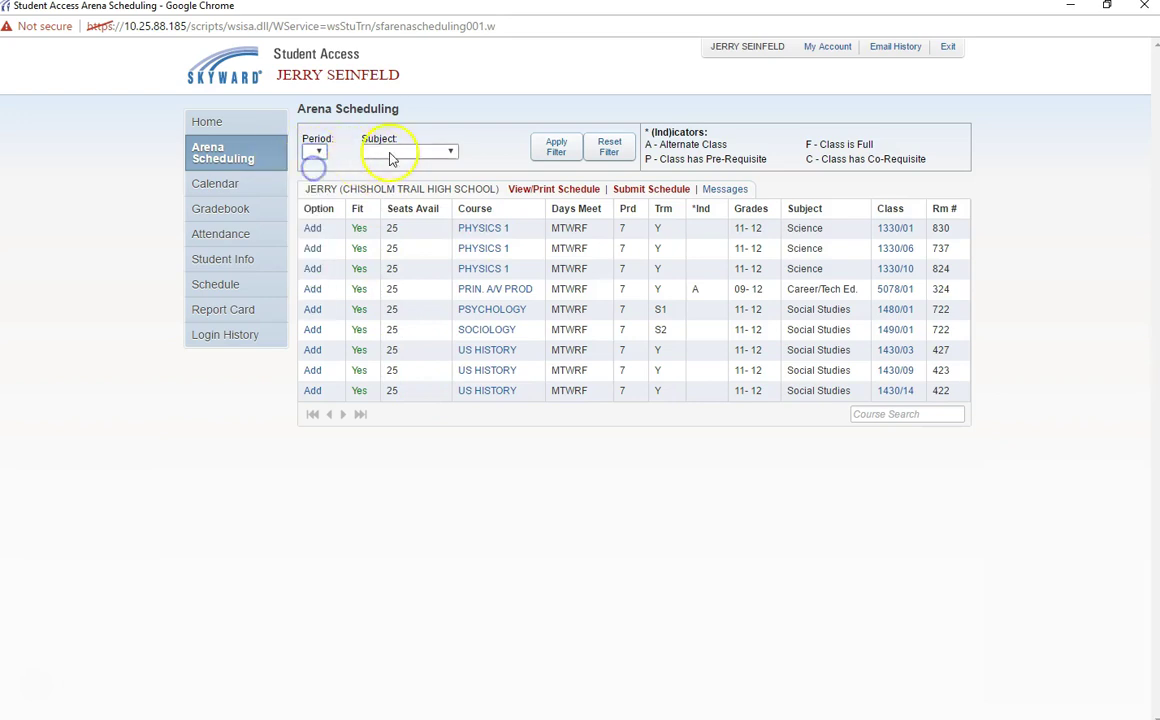
left_click(390, 153)
left_click(403, 222)
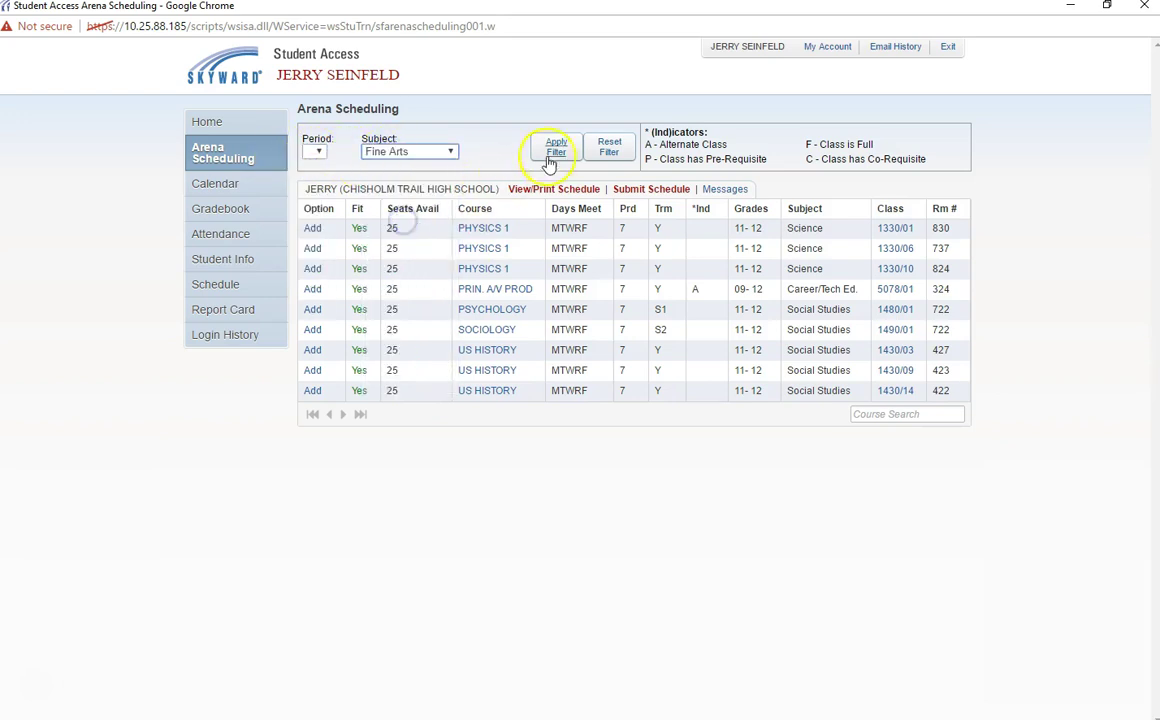
left_click(553, 150)
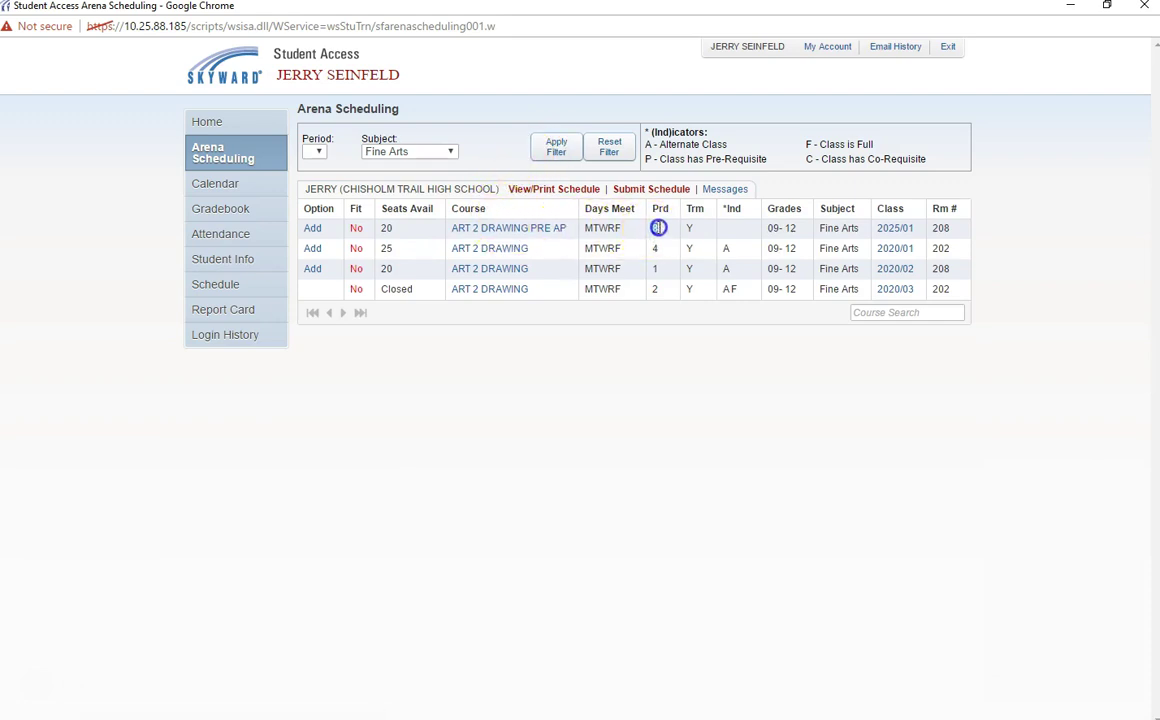
- Highlight the Pre AP period 8 and period-4 Art 2 Drawing sections
double_click(657, 228)
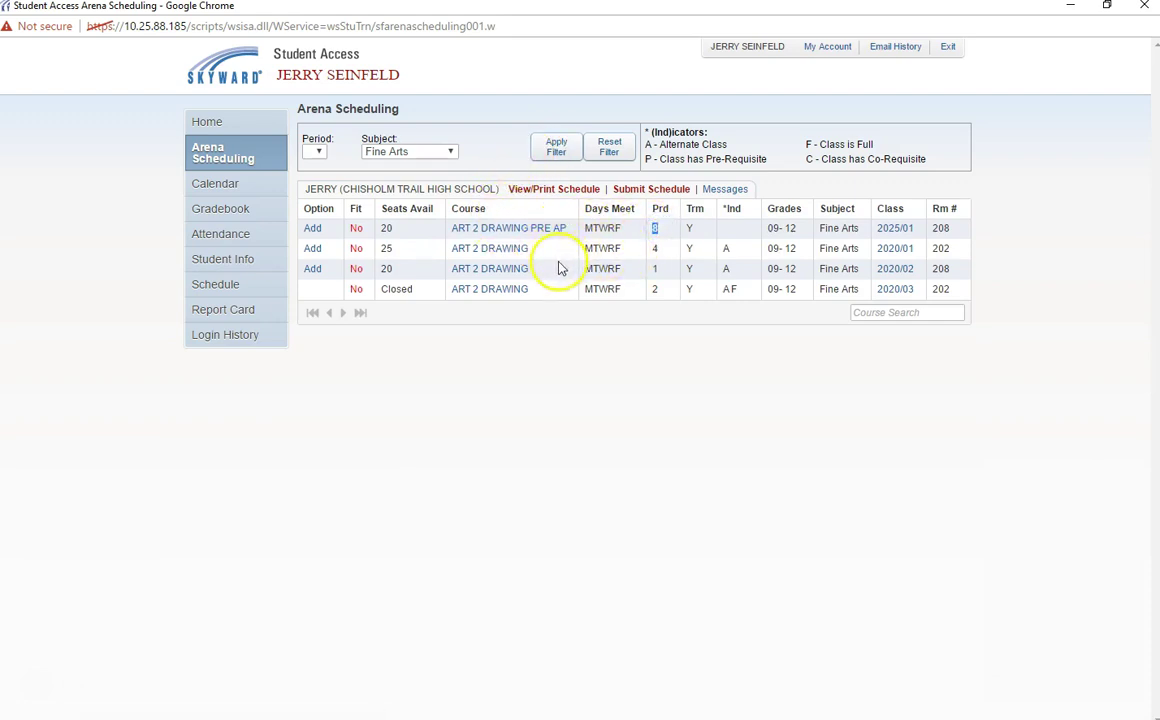
left_click_drag(443, 248, 668, 251)
left_click(45, 642)
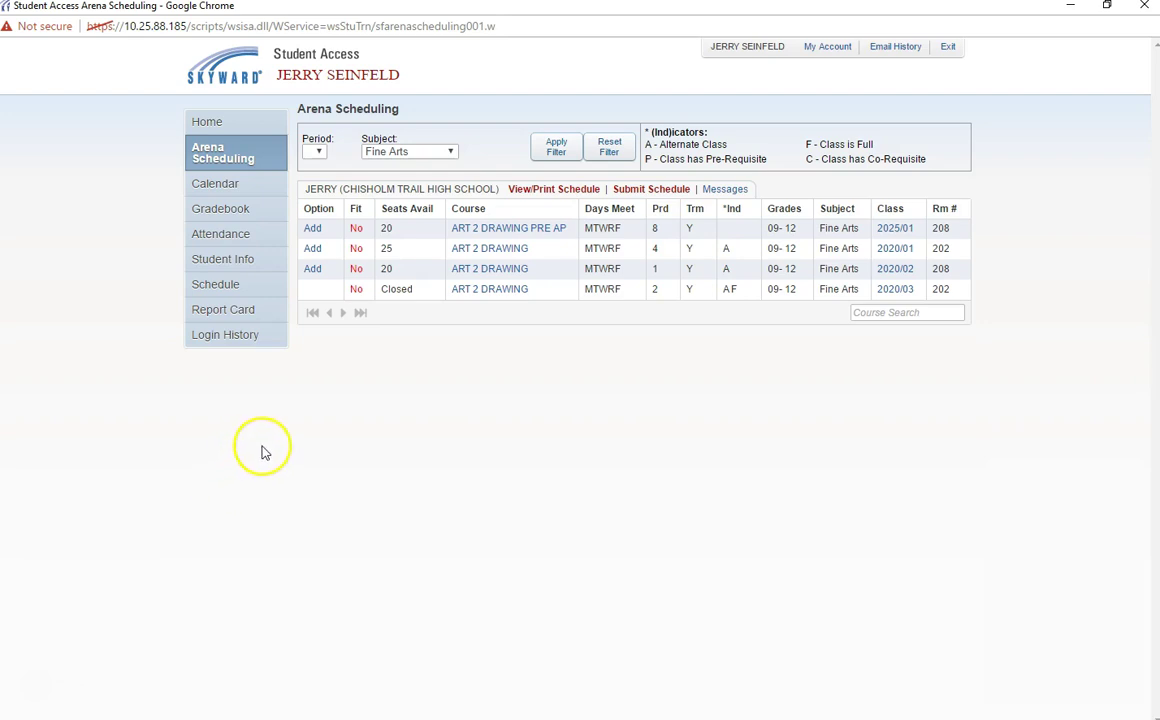
- Remove US History from period 4 in the schedule view, leaving 5.000 credits
left_click(555, 190)
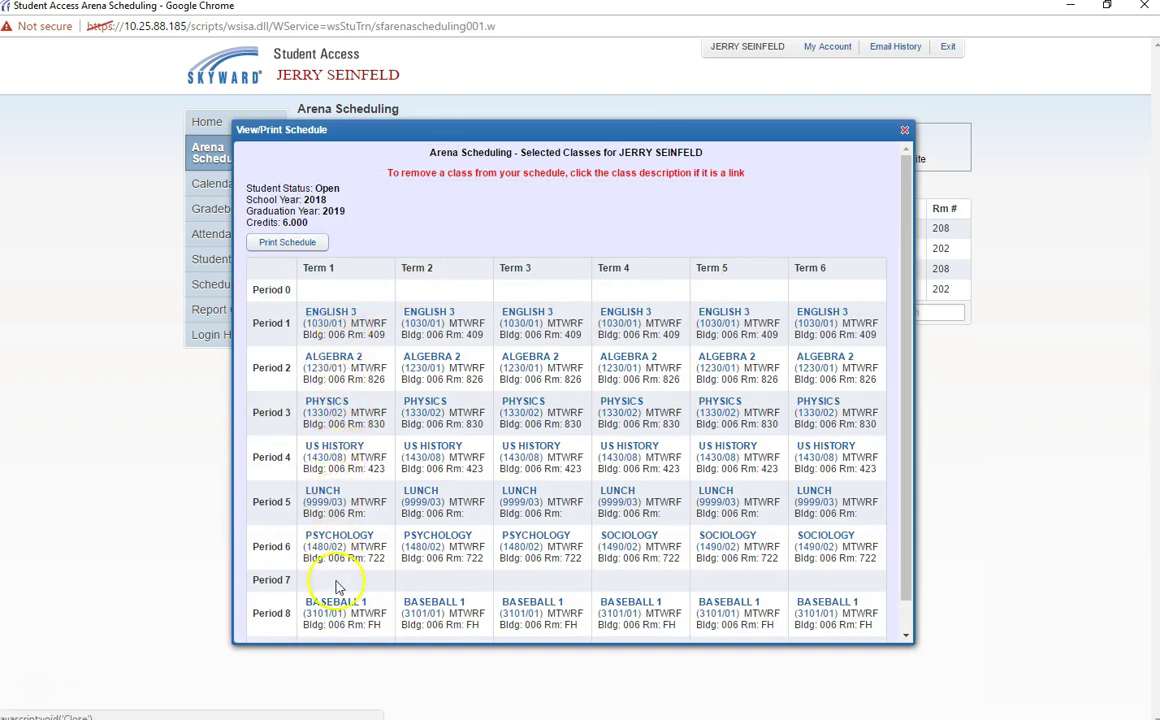
left_click(353, 455)
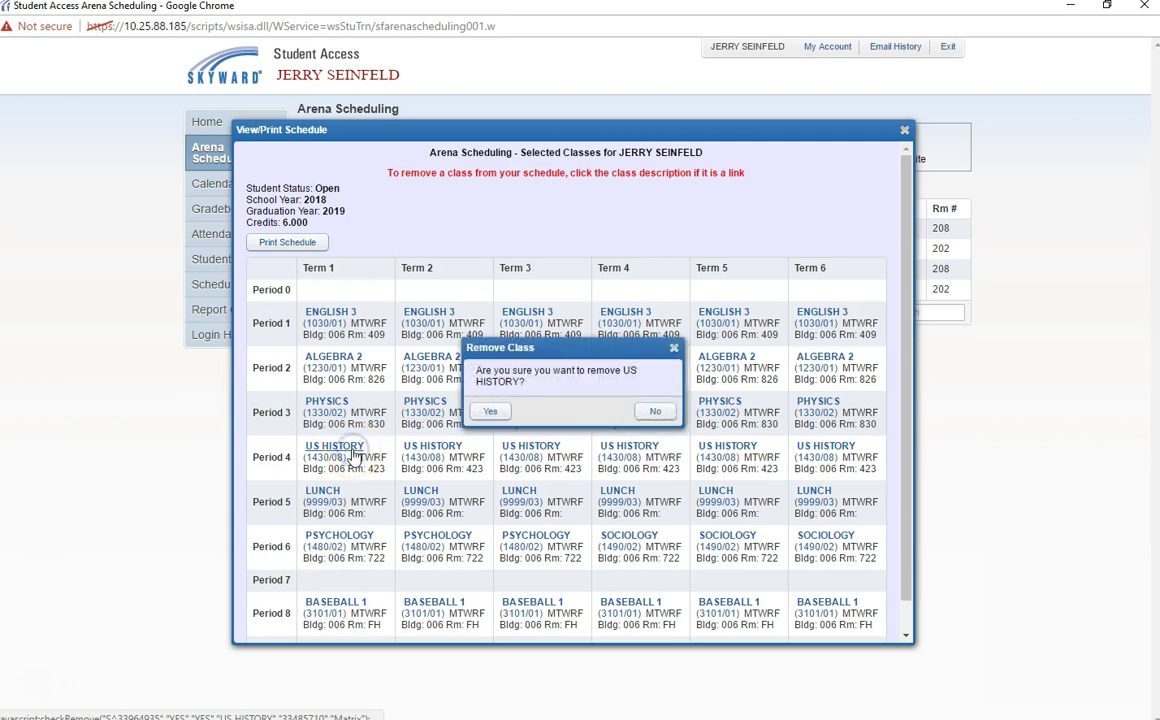
left_click(507, 411)
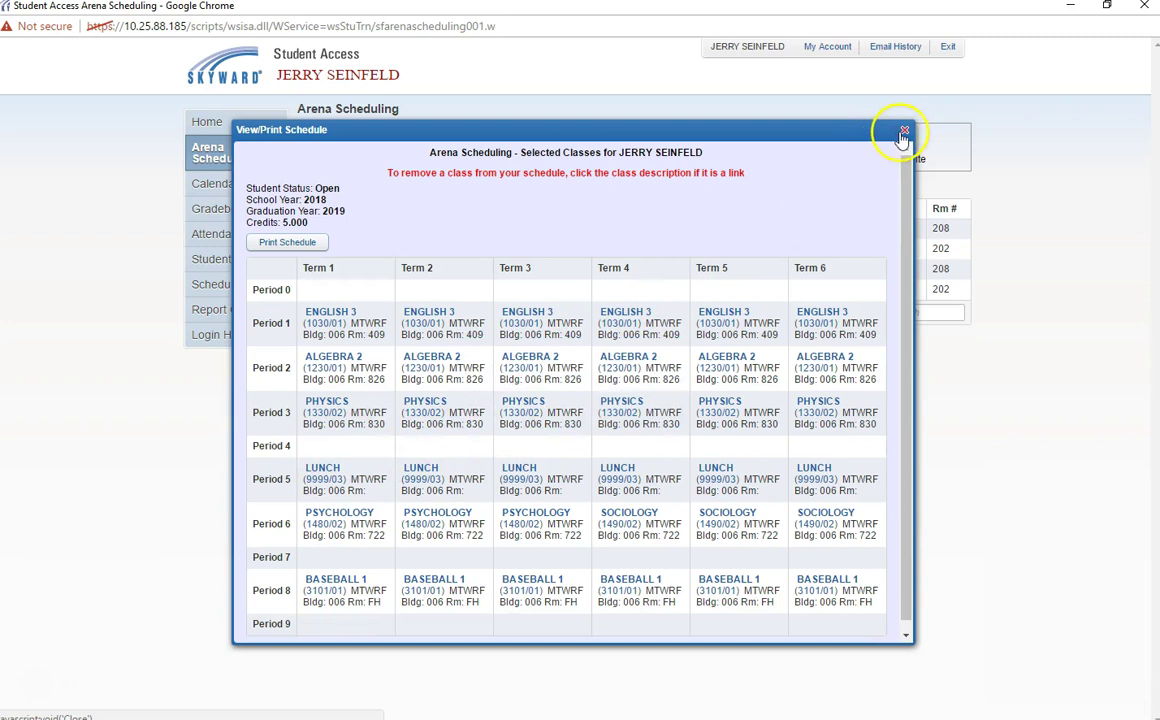
left_click(901, 133)
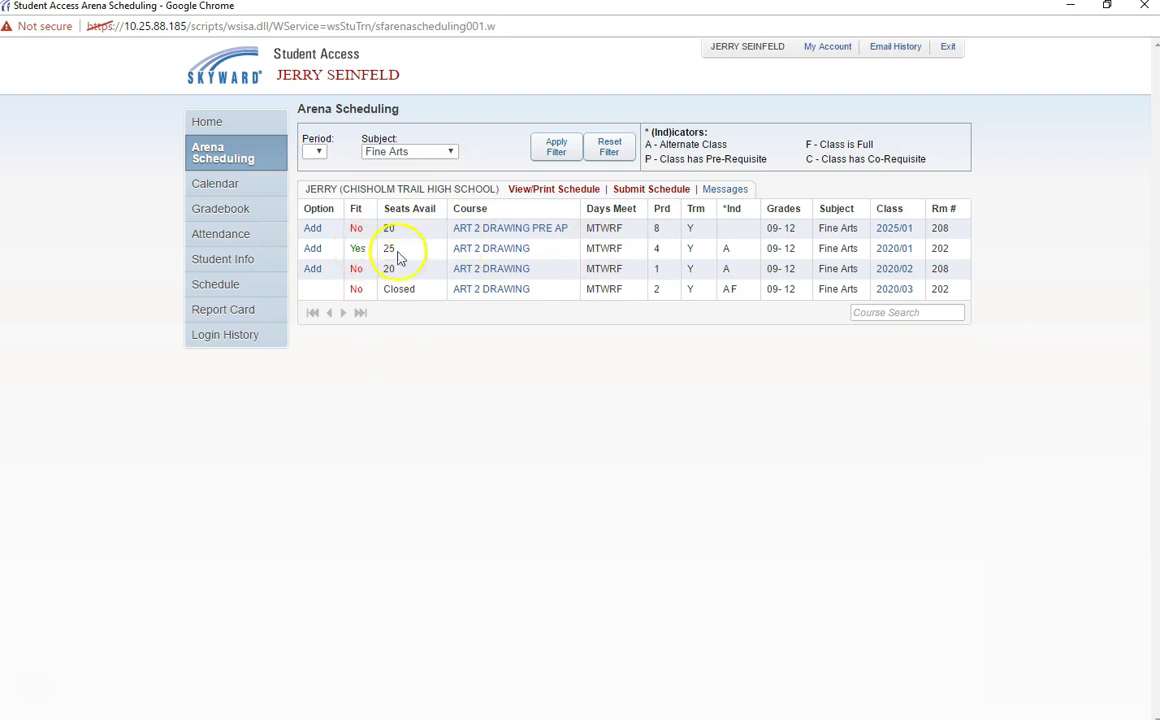
- Add the period-4 Art 2 Drawing section, then US History 1430/03 in period 7
left_click(312, 250)
left_click(410, 151)
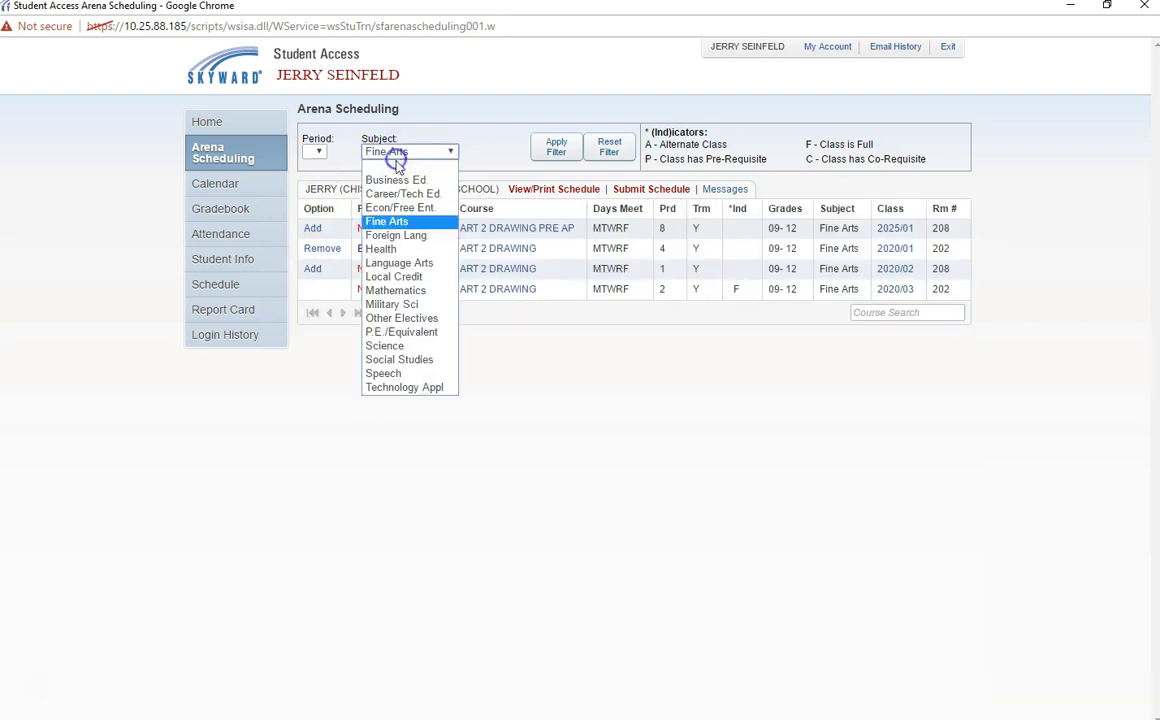
left_click(396, 163)
left_click(316, 151)
left_click(312, 275)
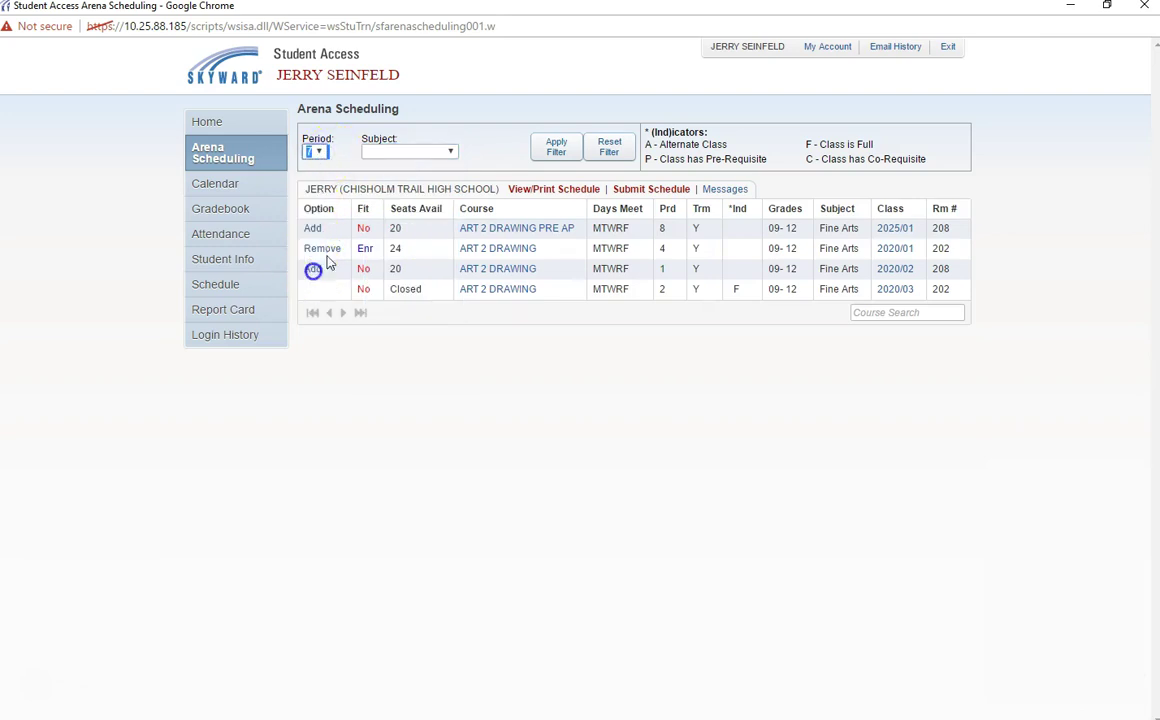
left_click(553, 147)
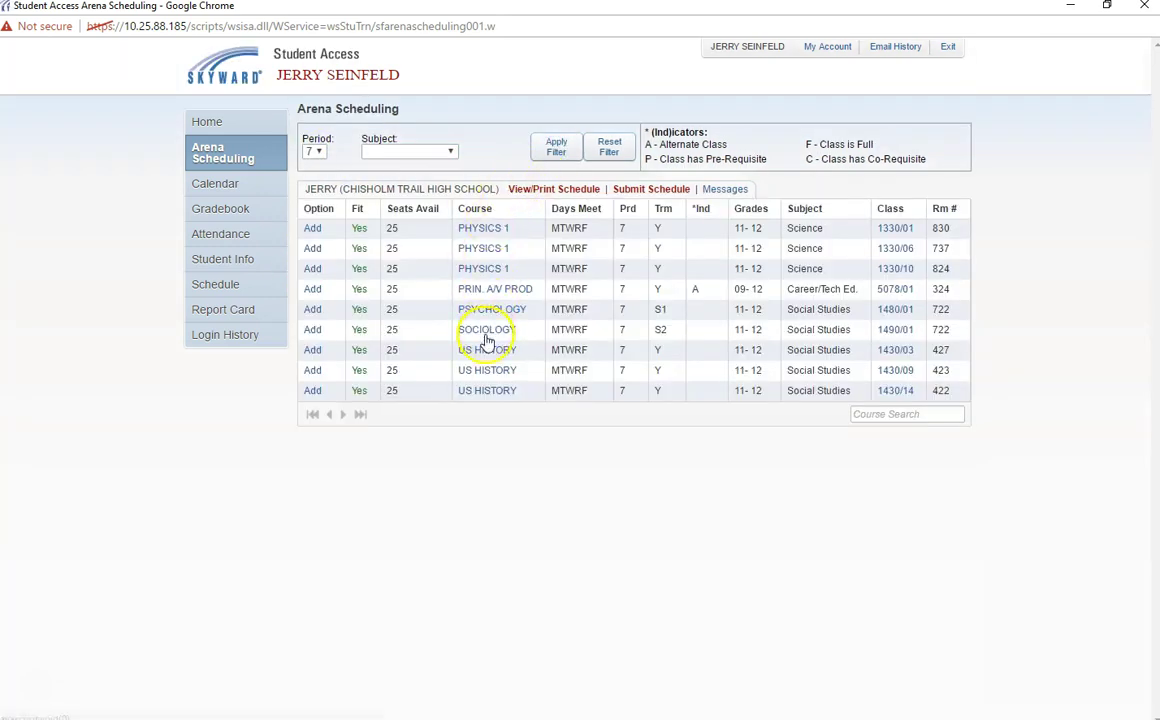
left_click(313, 351)
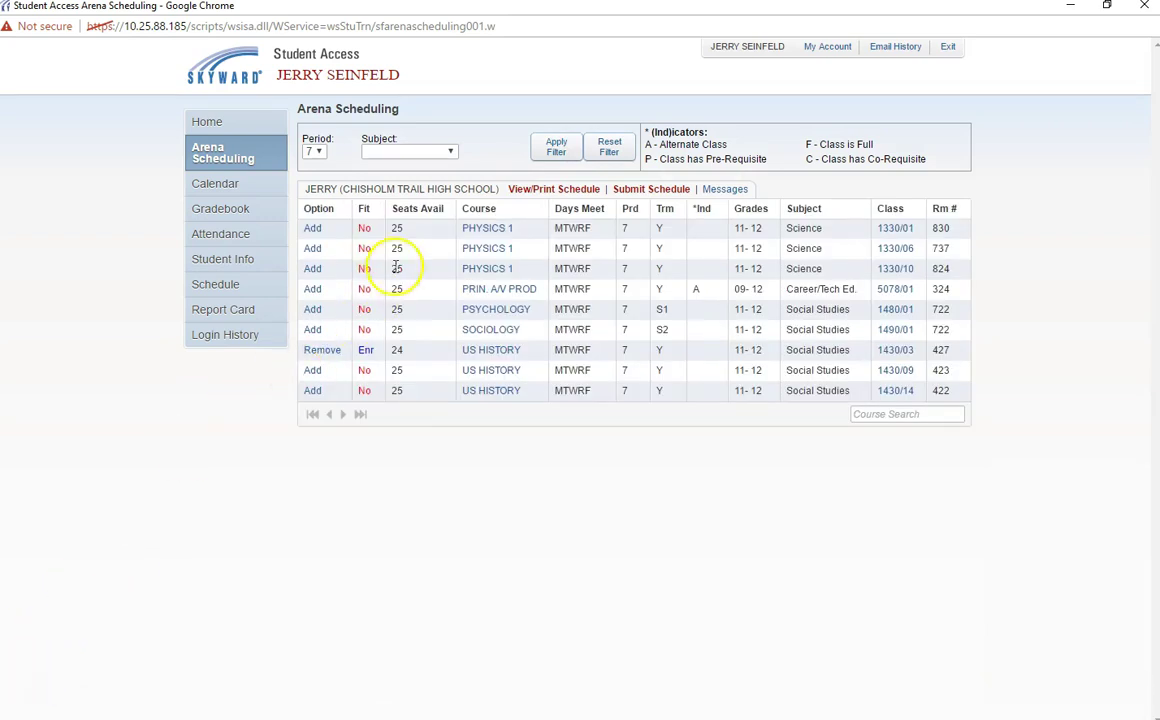
- Review the updated schedule totalling 7.000 credits
left_click(535, 192)
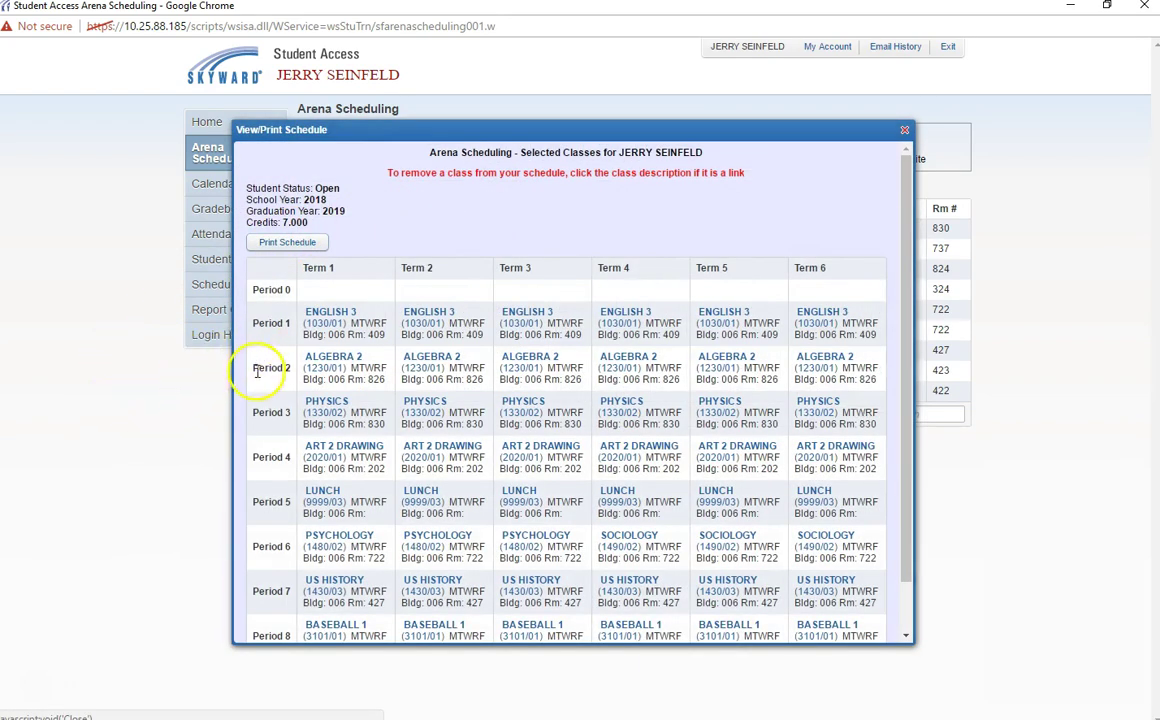
scroll(259, 472, "down", 1)
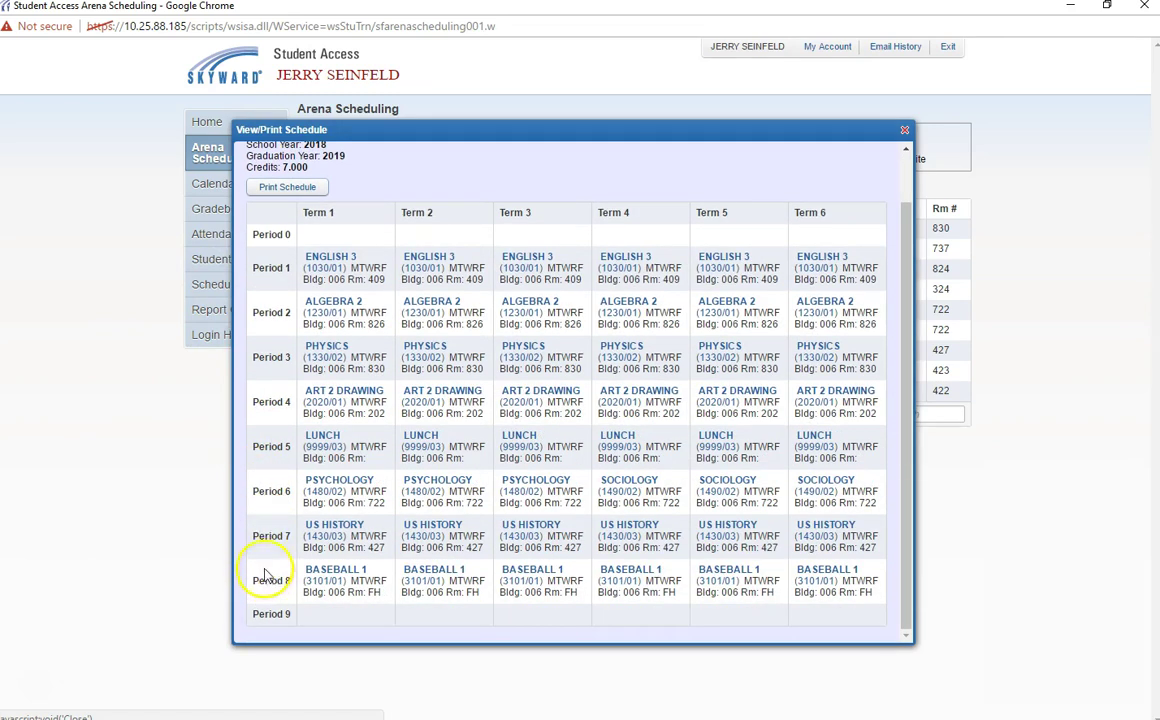
scroll(265, 541, "up", 1)
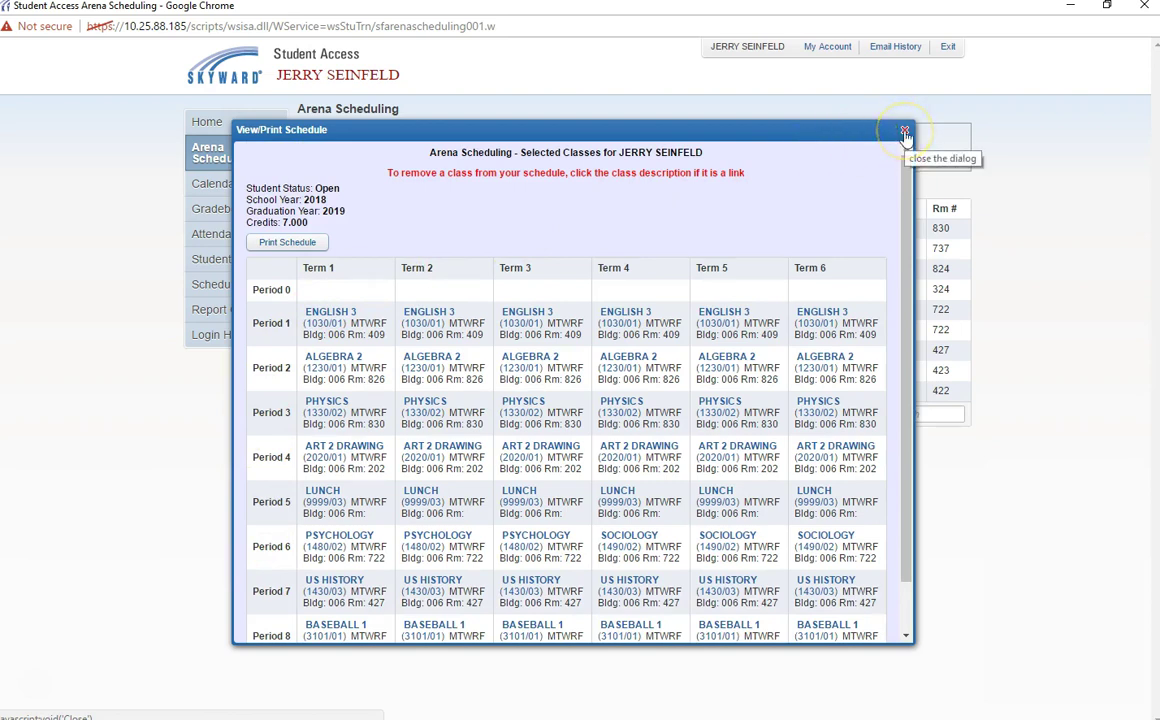
left_click(904, 133)
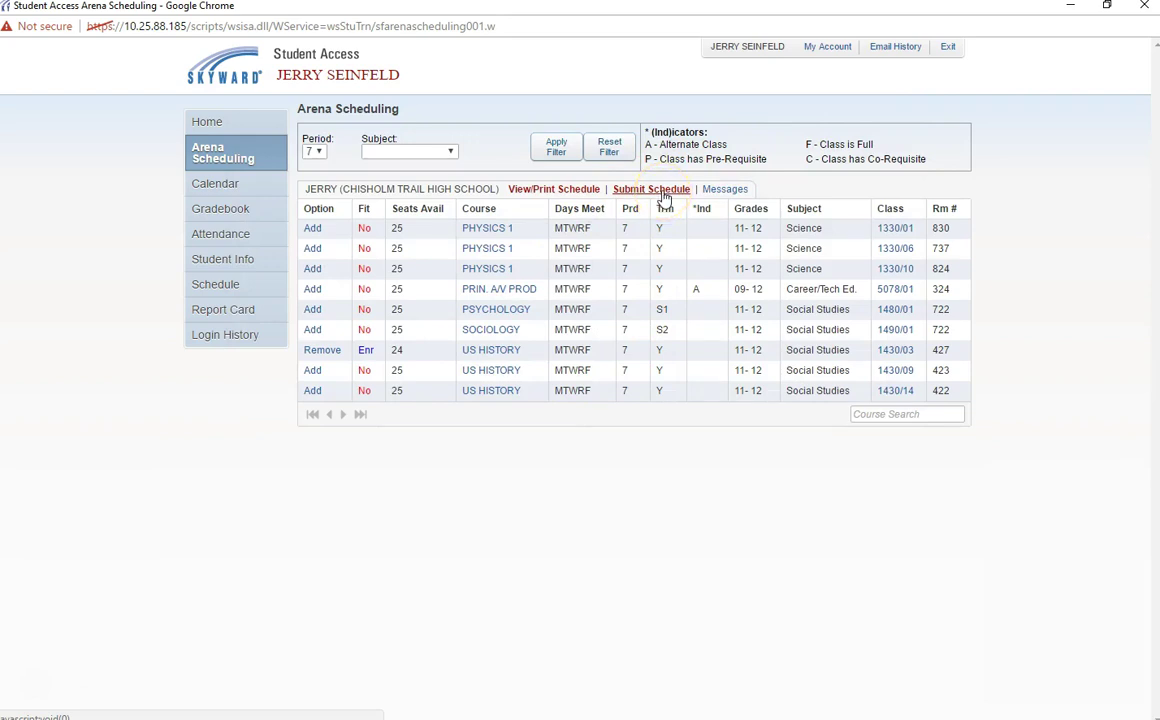
- Submit the 7.000-credit schedule and confirm with Yes
left_click(663, 191)
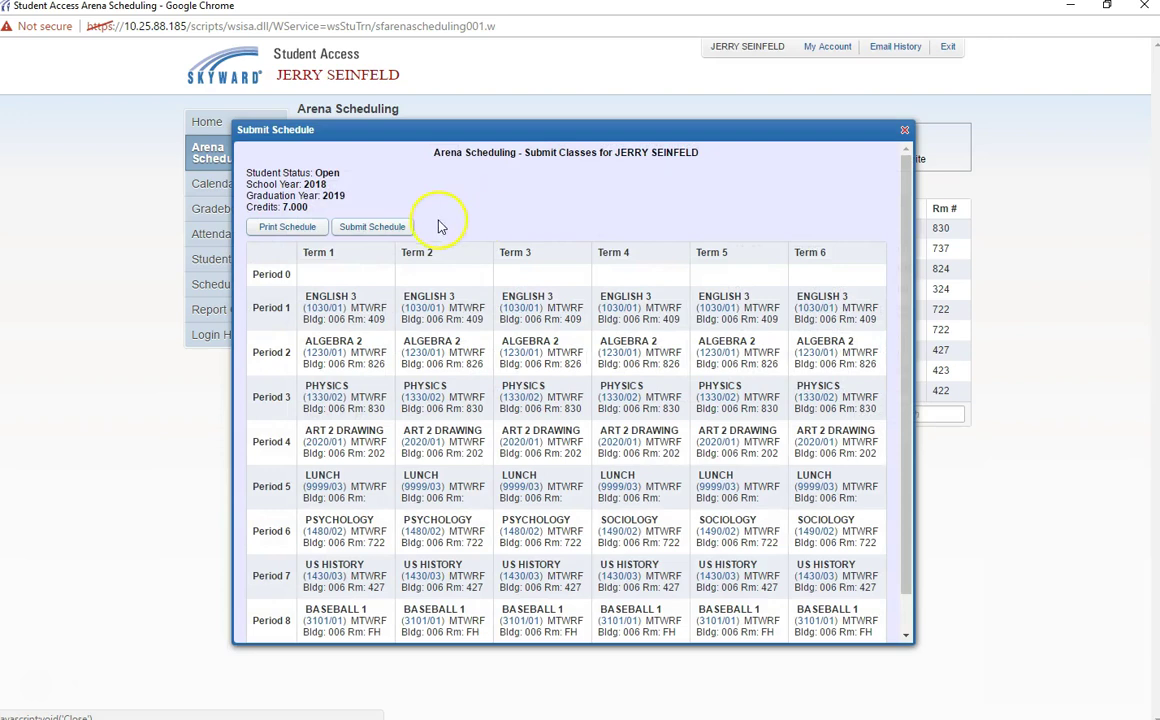
left_click(376, 228)
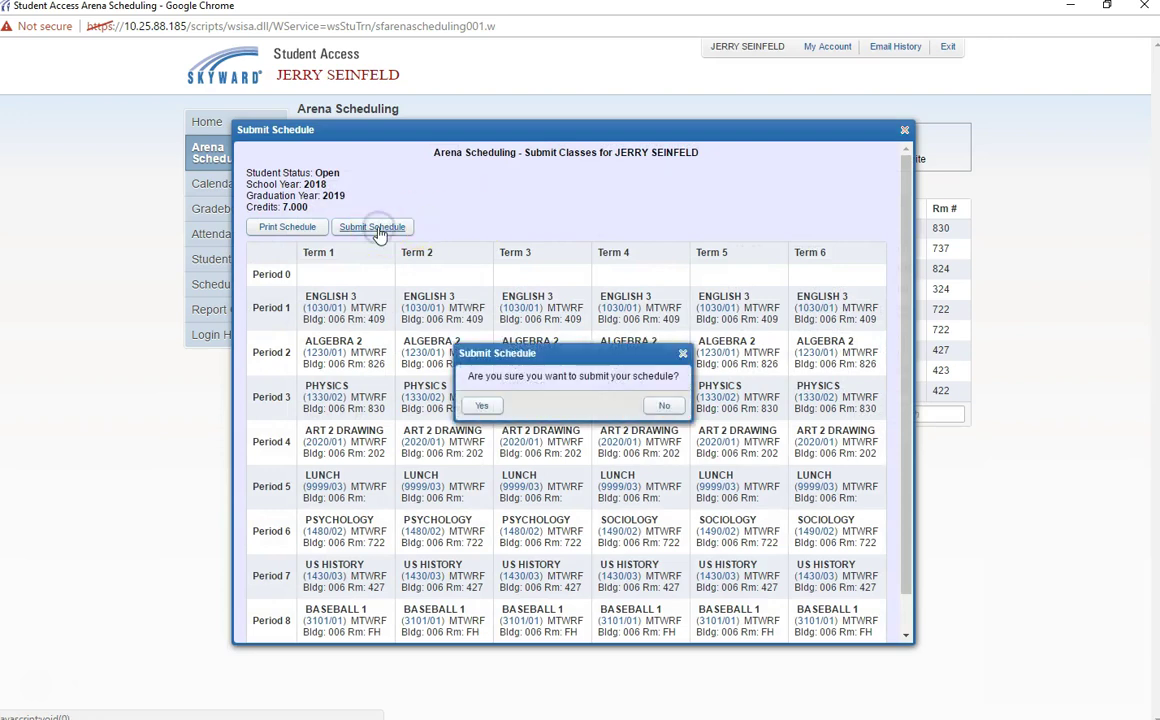
left_click(488, 406)
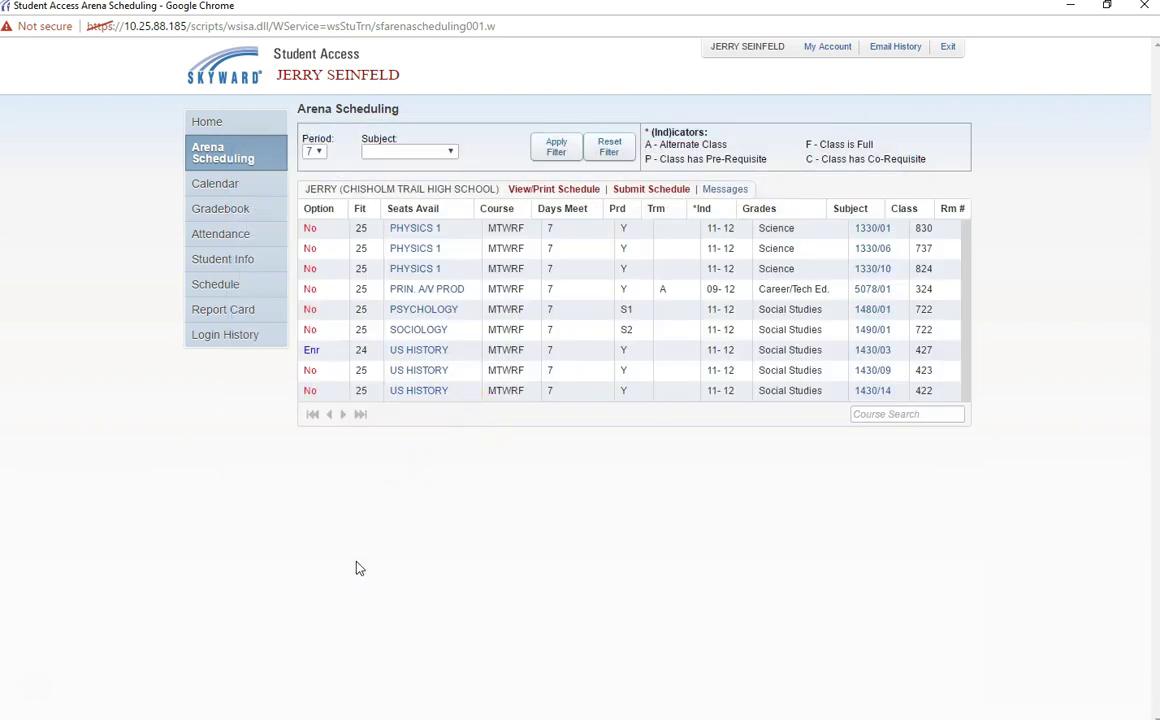
left_click(303, 542)
left_click(31, 668)
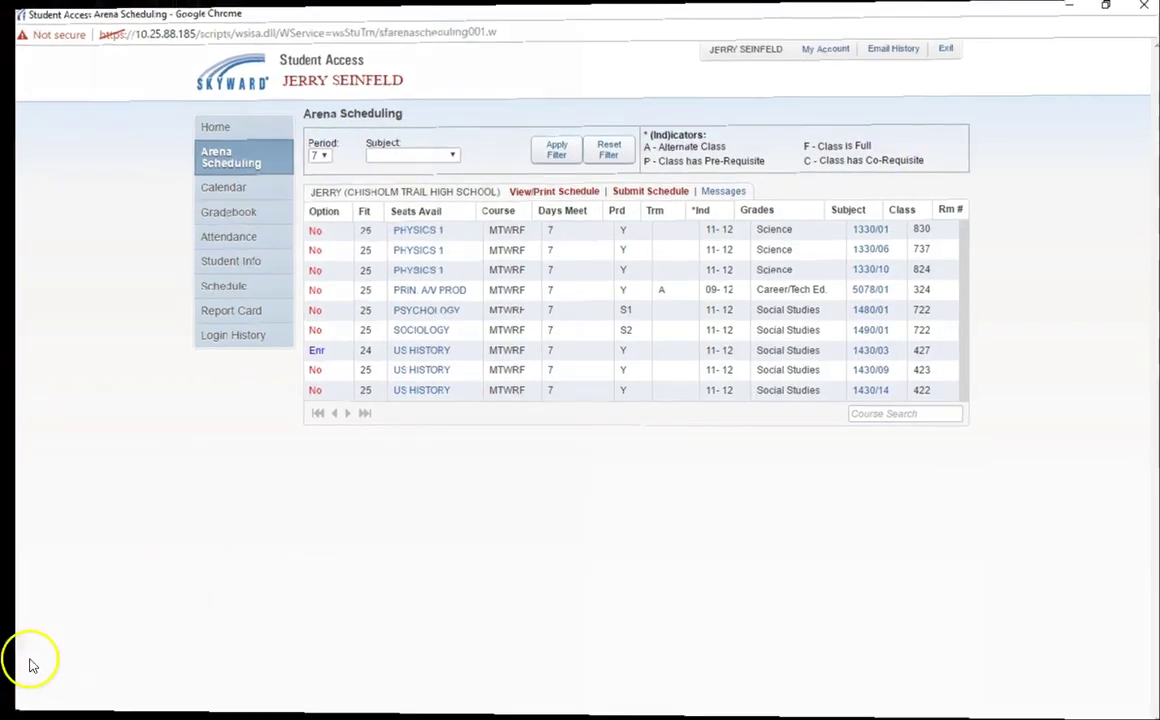